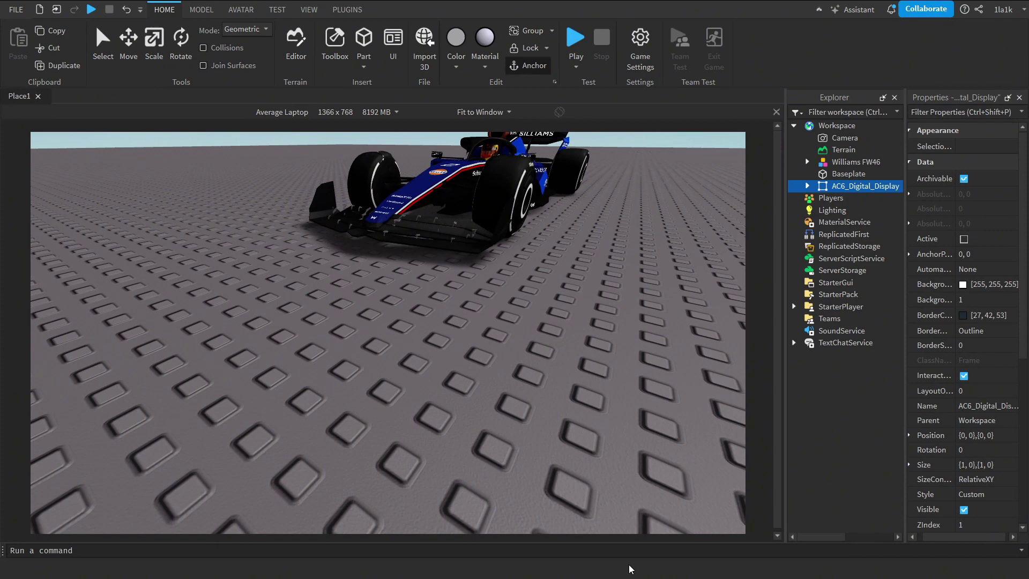
- Move the AC6_Digital_Display frame from Workspace into the Plugins folder under Williams FW46's A-Chassis Tune
click(808, 186)
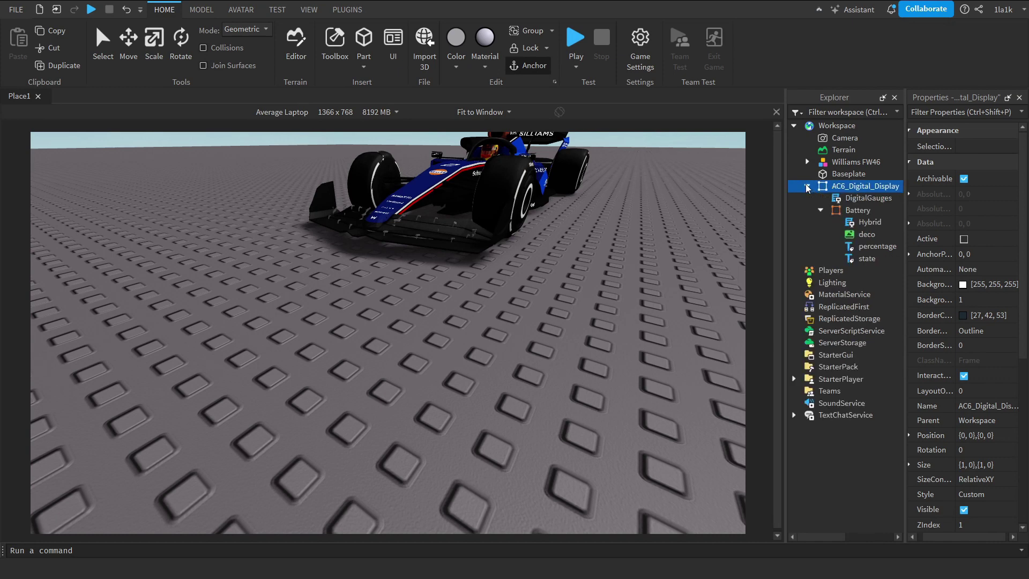
click(808, 187)
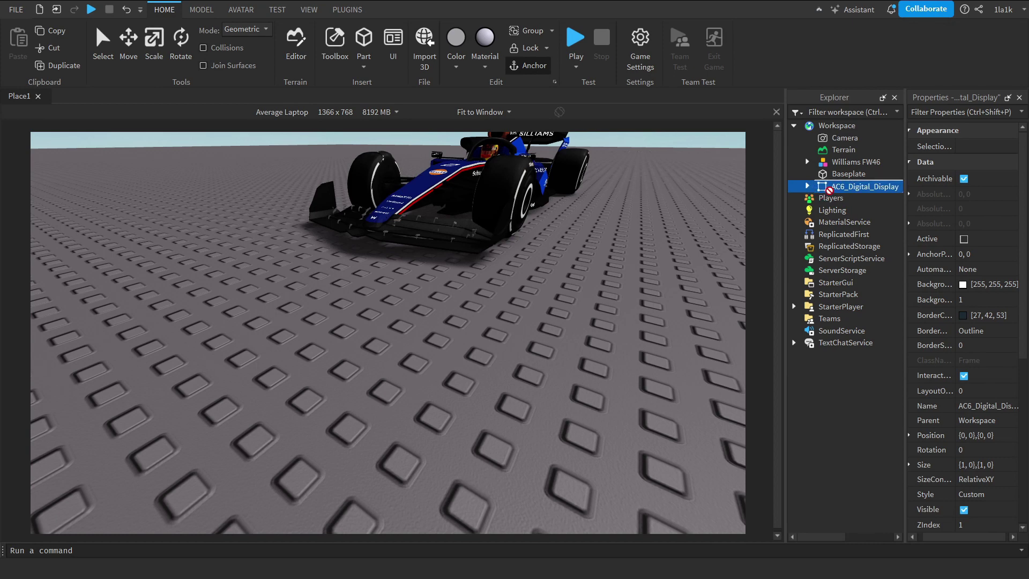
drag(826, 189, 836, 161)
click(852, 142)
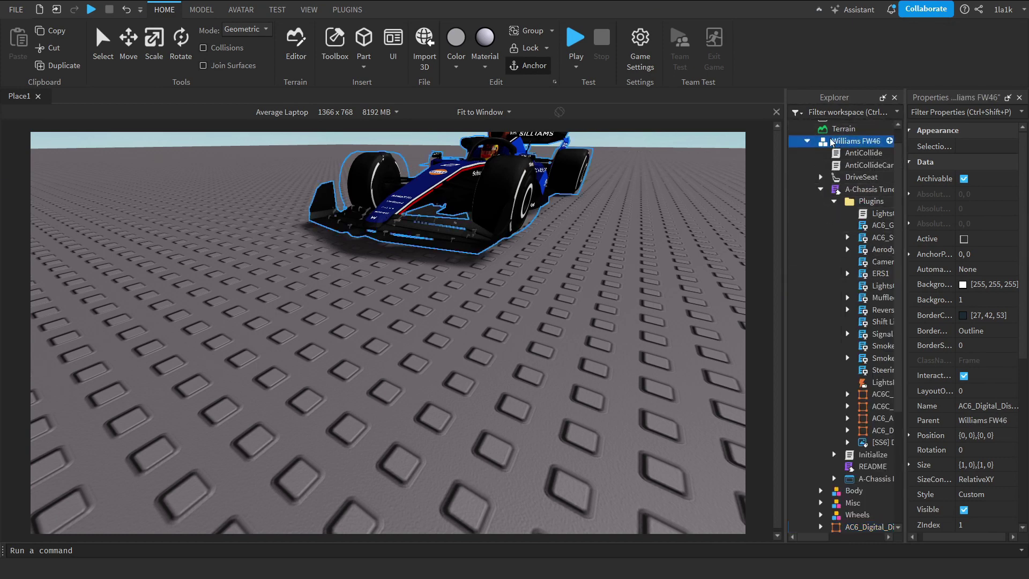
drag(857, 527, 869, 189)
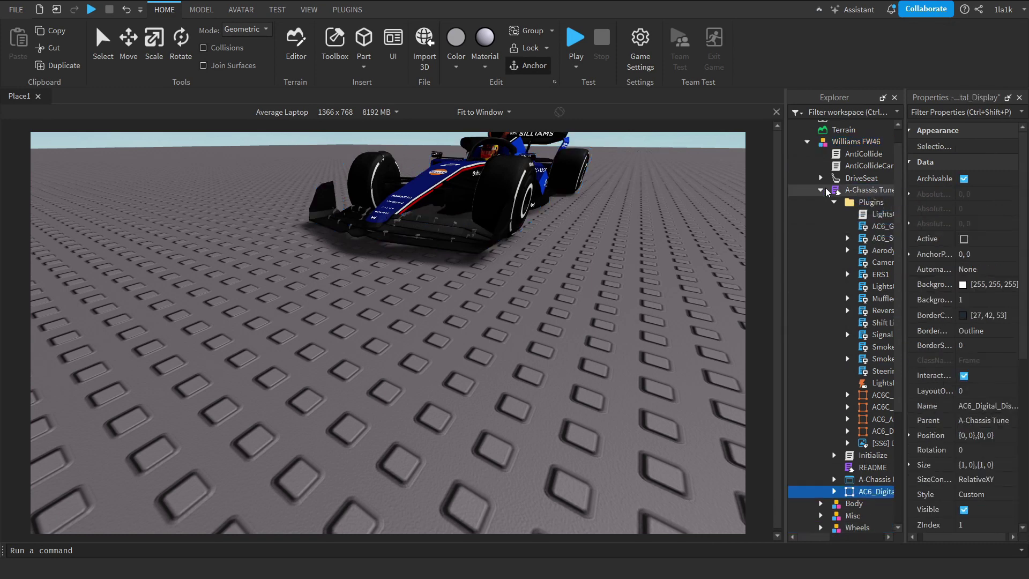
click(833, 201)
click(844, 231)
click(842, 211)
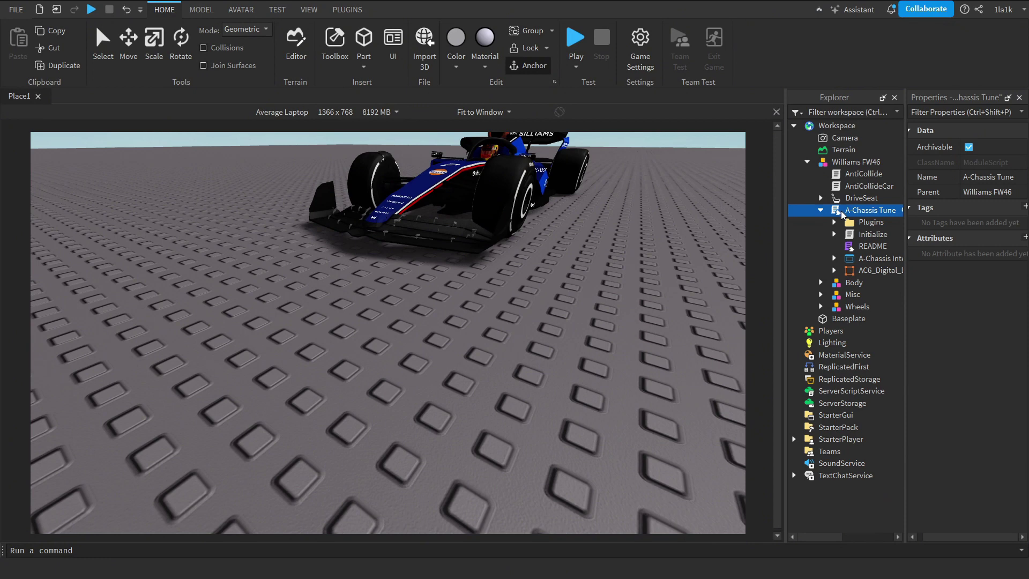
drag(854, 270, 868, 223)
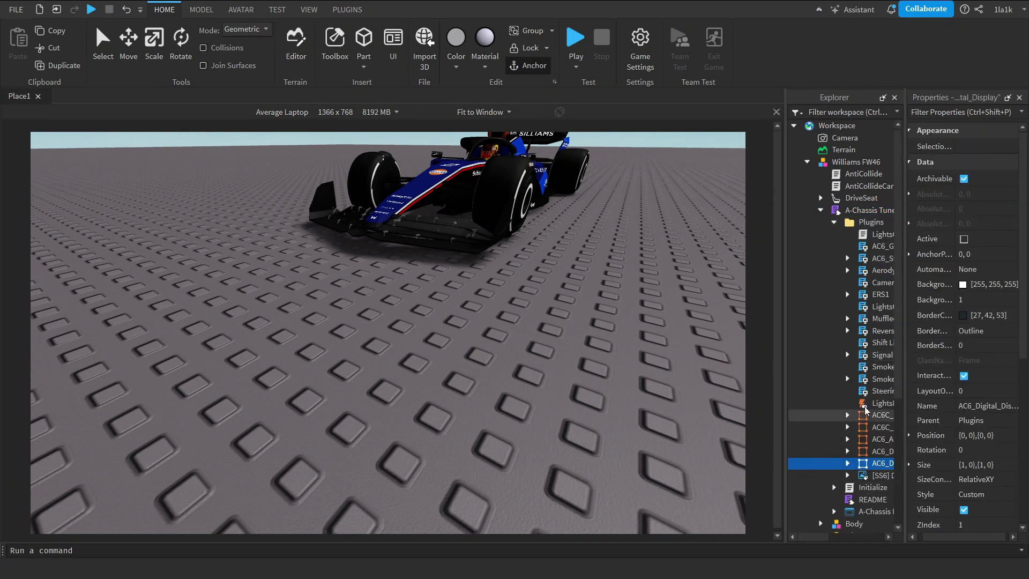
- Delete the older AC6_Digital_Display frame from the Plugins folder, keeping the newly moved one
click(864, 451)
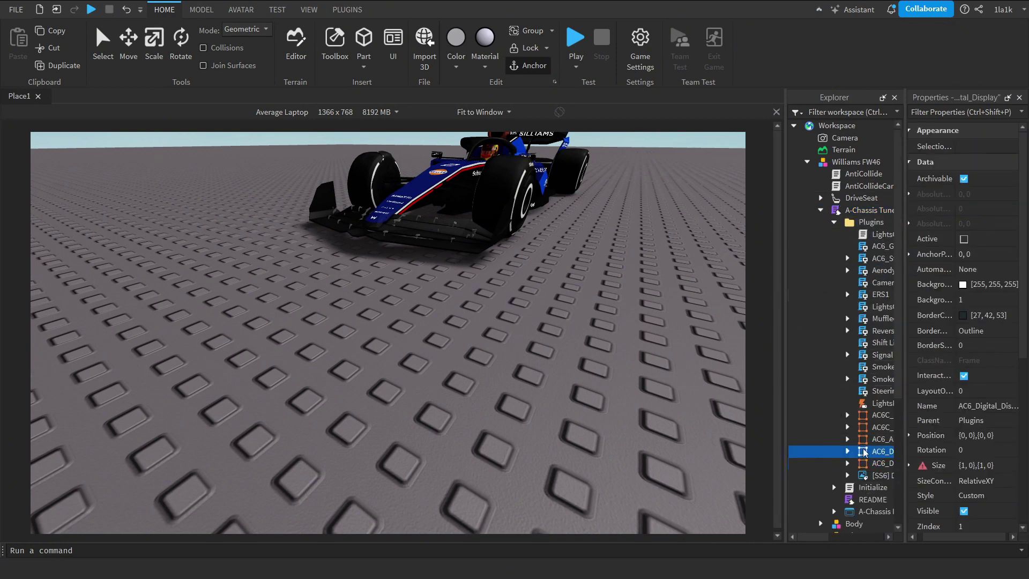
key(Delete)
click(861, 451)
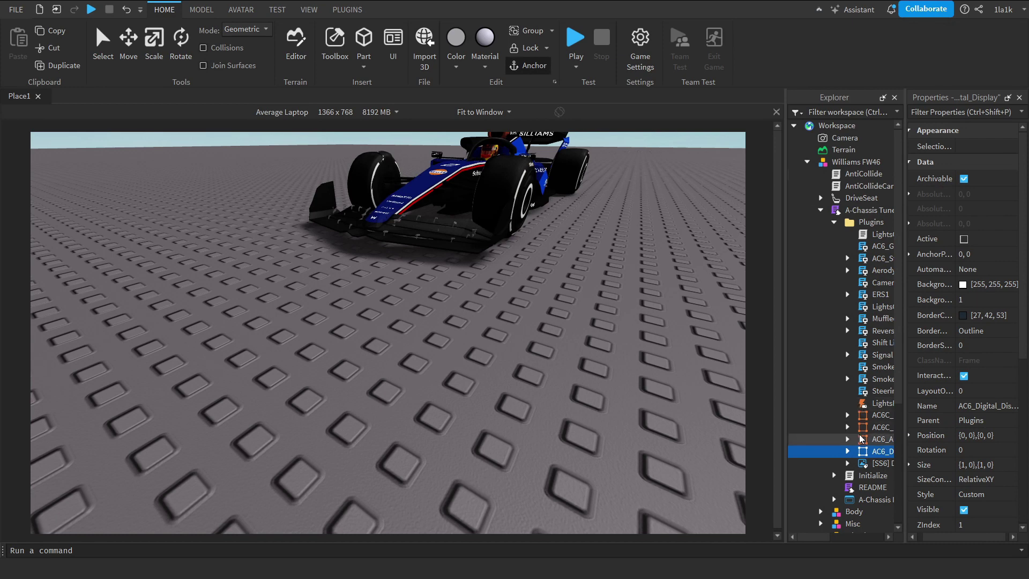
- Add a ScreenGui to StarterGui and move the AC6_Digital_Display frame from Plugins into it
drag(875, 453, 875, 273)
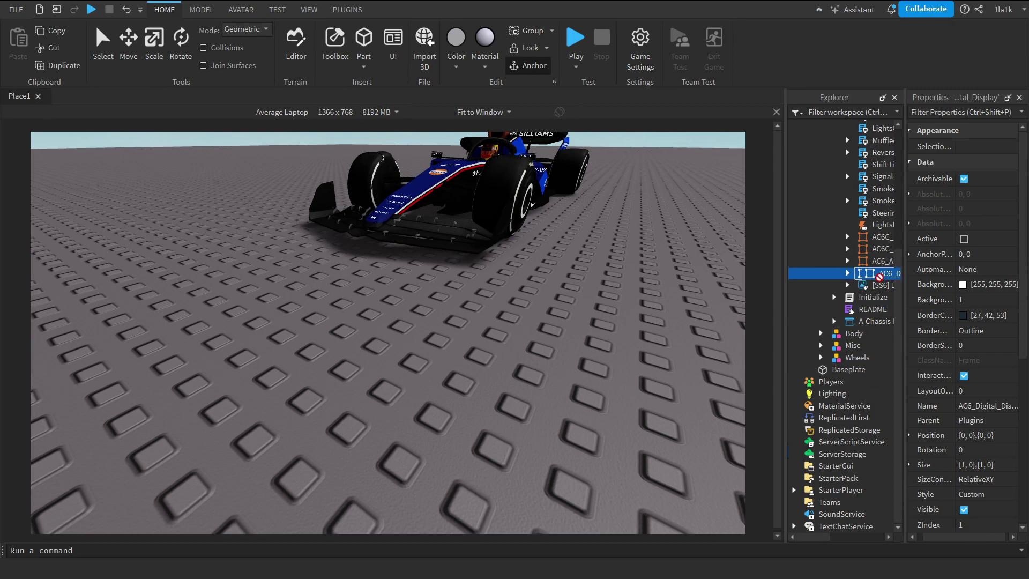
click(862, 466)
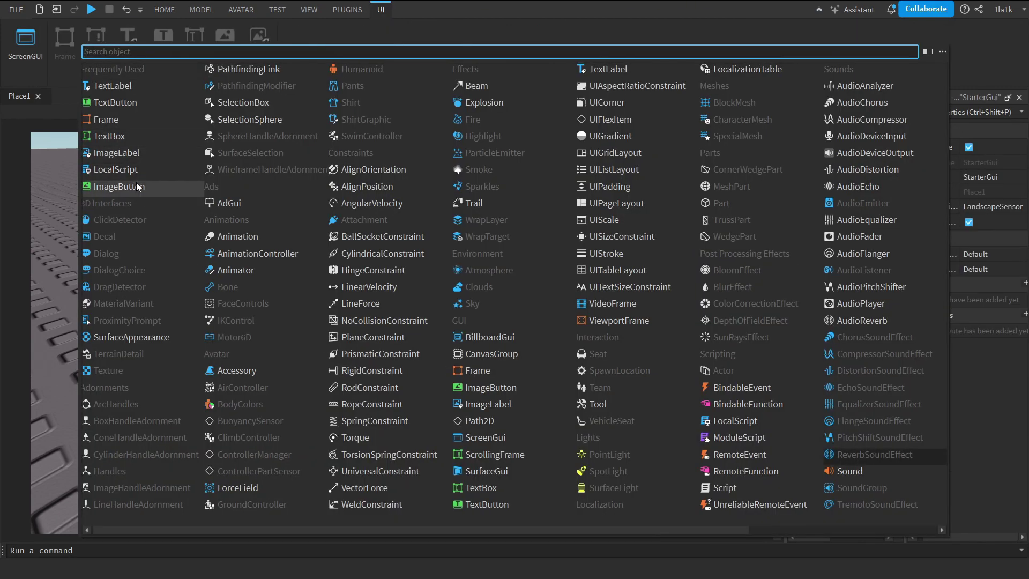
text(sc)
click(121, 69)
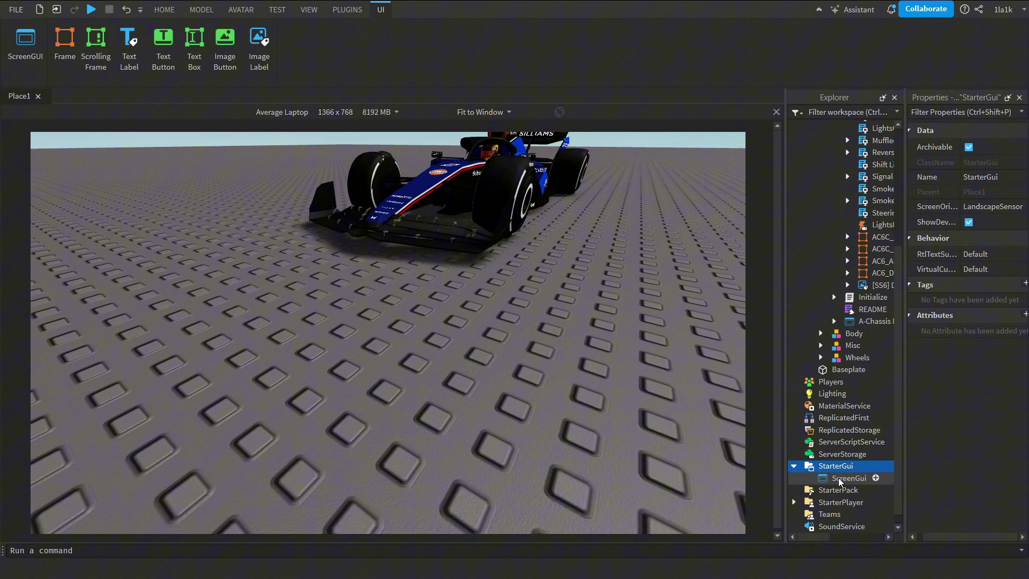
drag(839, 480, 854, 476)
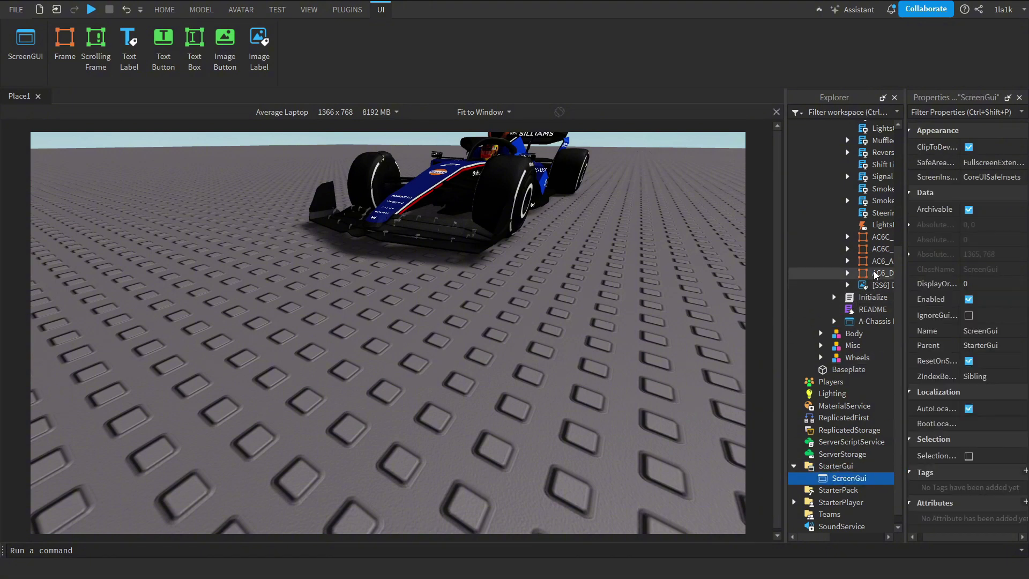
drag(882, 272, 867, 477)
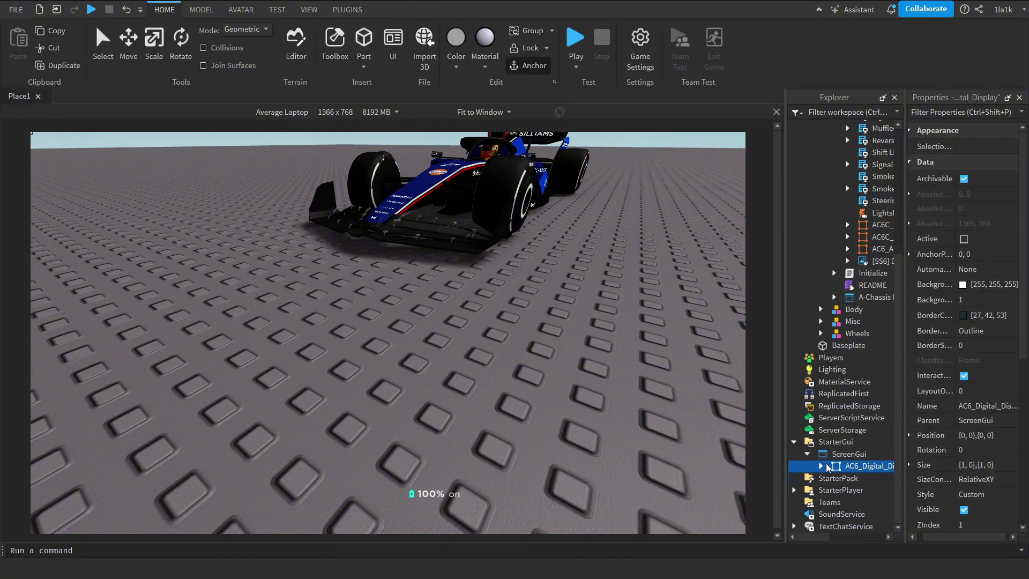
- Open the Hybrid script inside the Battery frame of AC6_Digital_Display for editing
click(821, 466)
click(832, 466)
scroll(832, 469, down, 2)
click(849, 429)
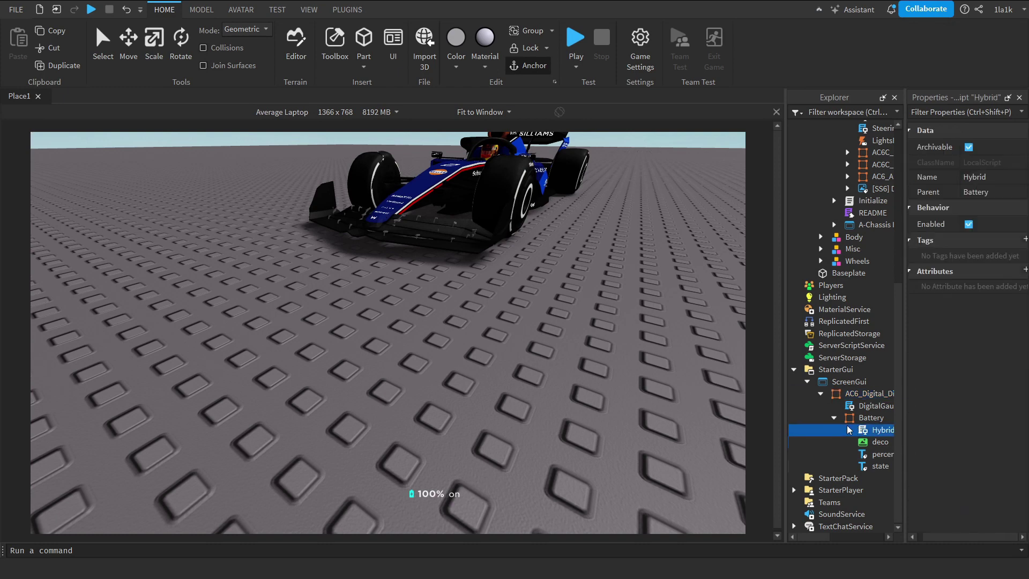
click(857, 466)
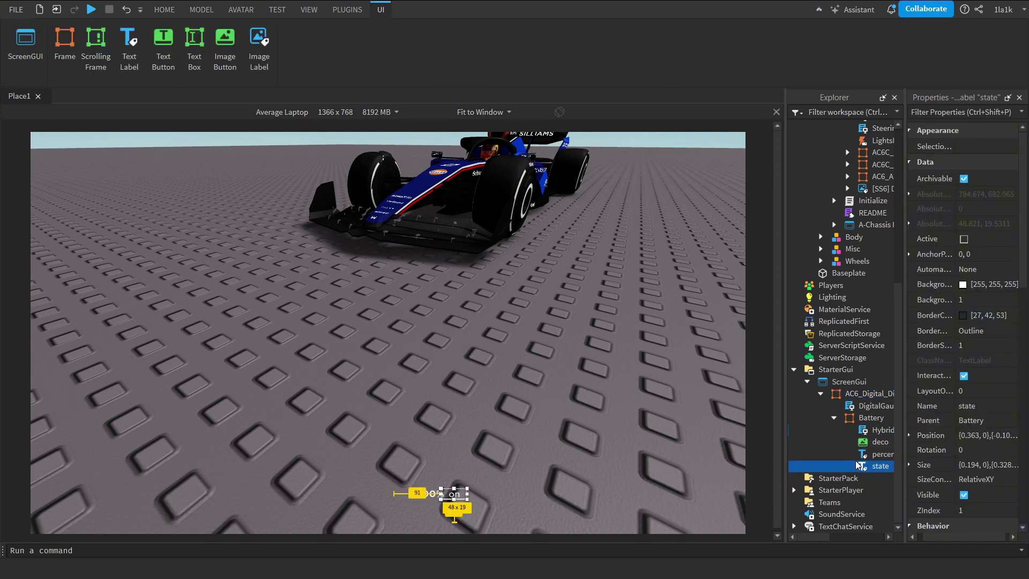
double_click(848, 429)
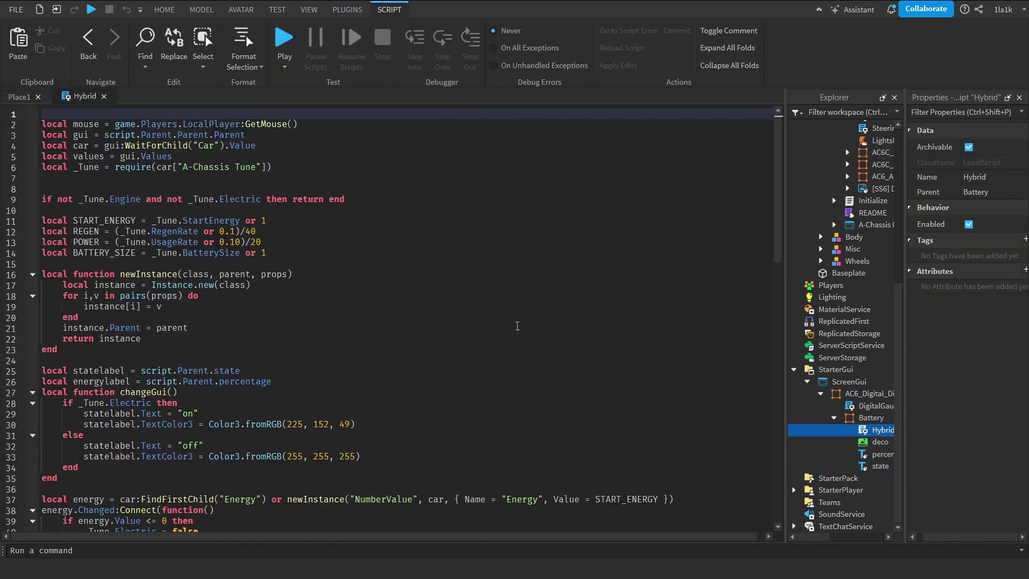
- In changeGui, set the state label text to "OVERTAKE" when Electric is active and "HARVEST" otherwise
scroll(517, 326, down, 4)
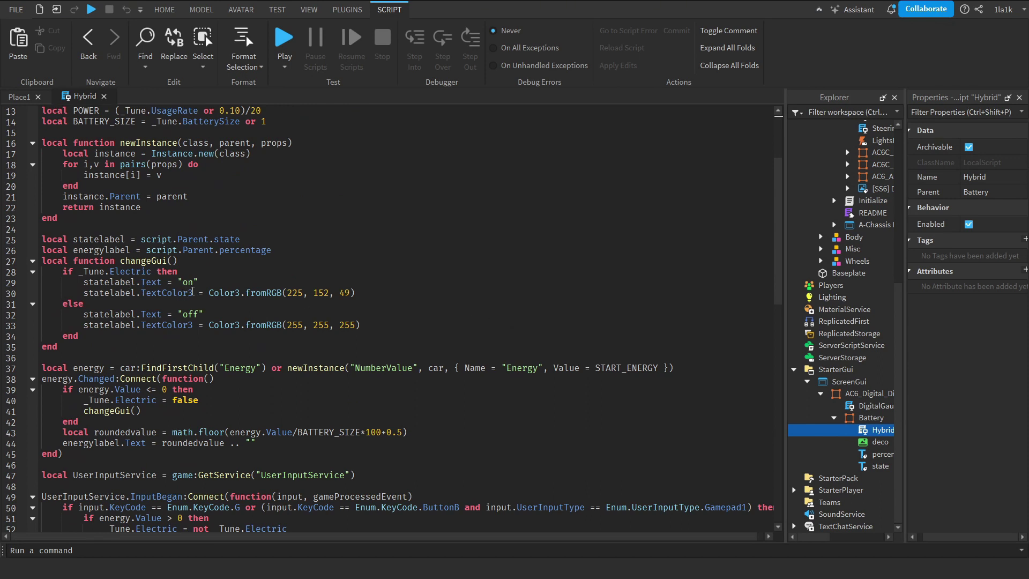
click(196, 284)
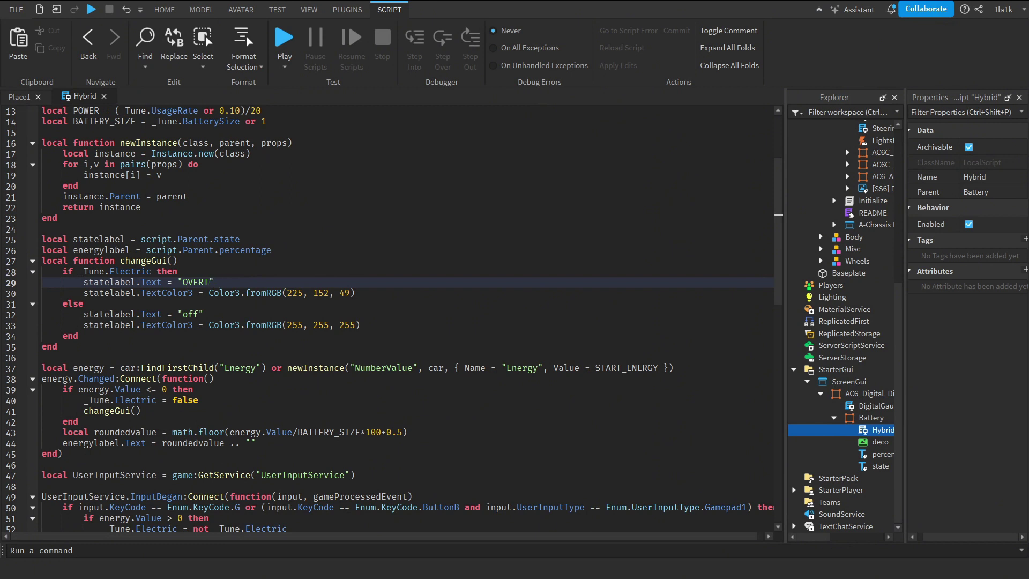
click(192, 314)
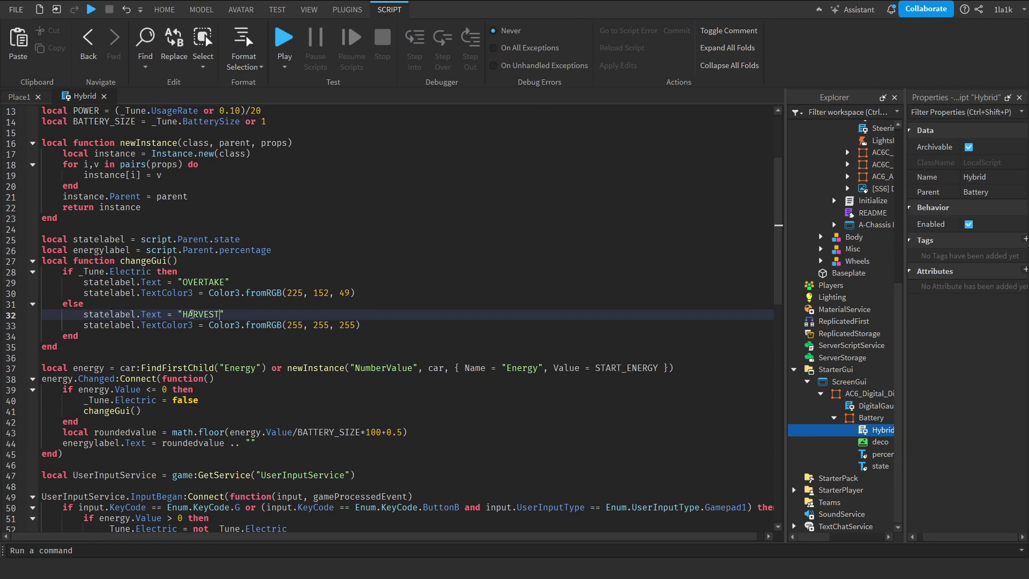
text(HARVEST)
- Review the Hybrid script's energy and input logic and both state text colours, and check the battery display in the viewport
scroll(192, 314, down, 13)
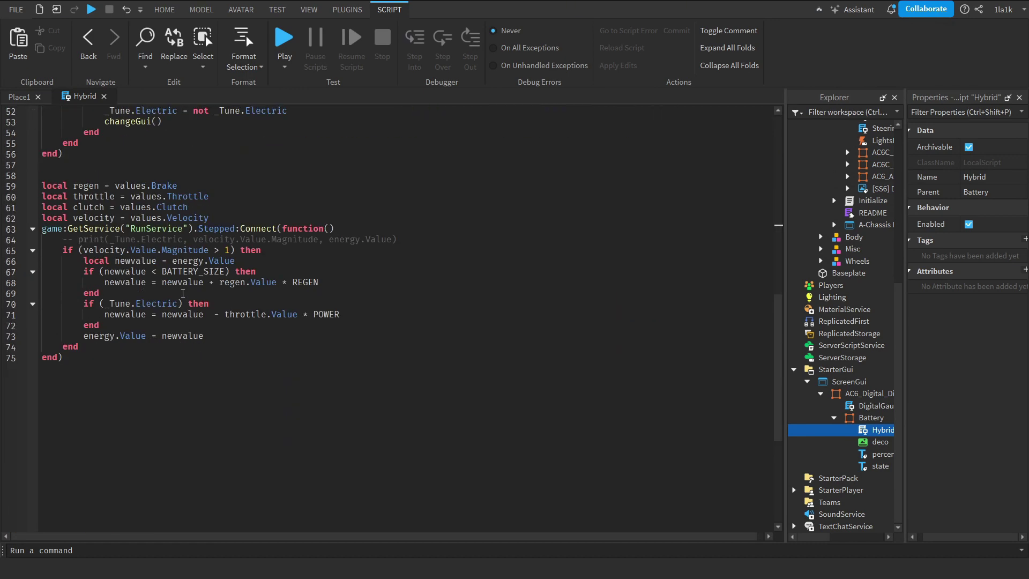
scroll(183, 293, up, 17)
scroll(183, 294, down, 10)
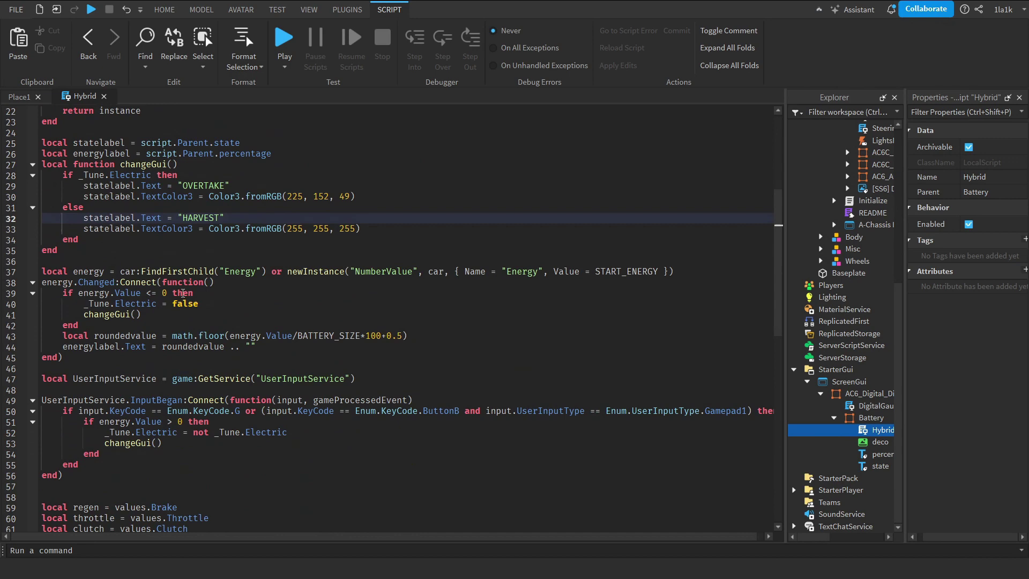
scroll(183, 293, down, 4)
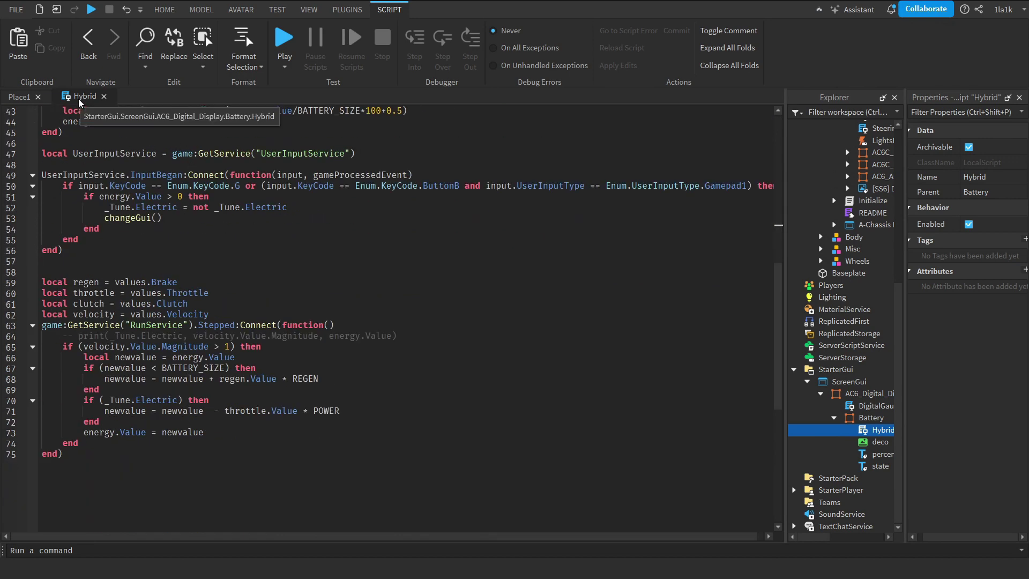
scroll(239, 264, up, 14)
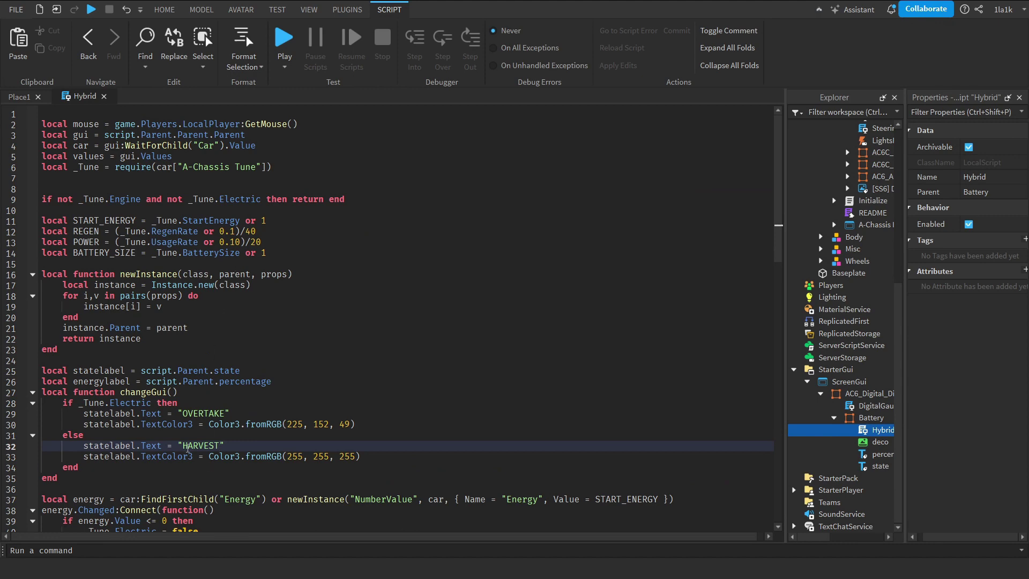
drag(226, 445, 181, 414)
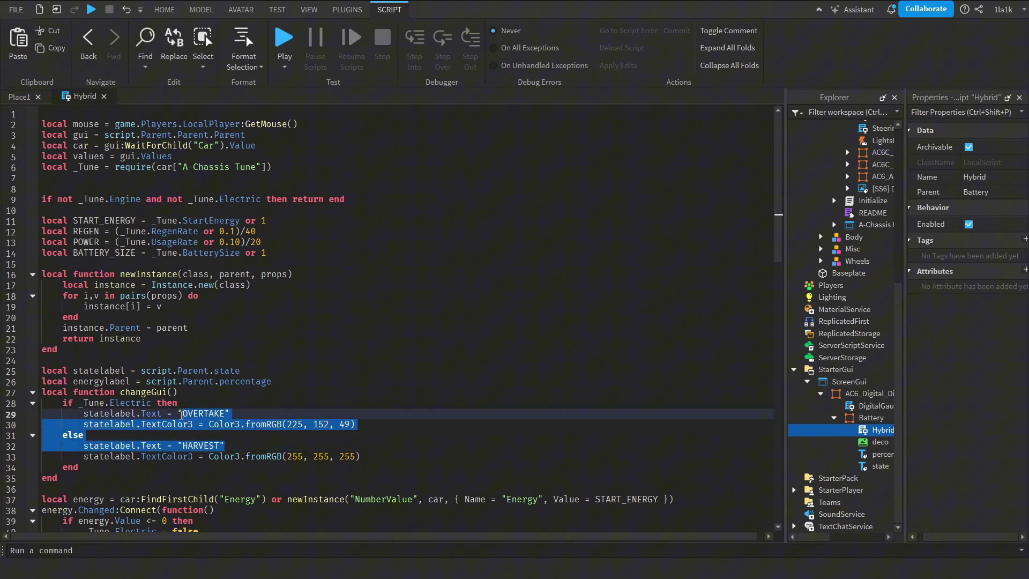
scroll(206, 435, down, 5)
scroll(241, 418, up, 4)
click(299, 400)
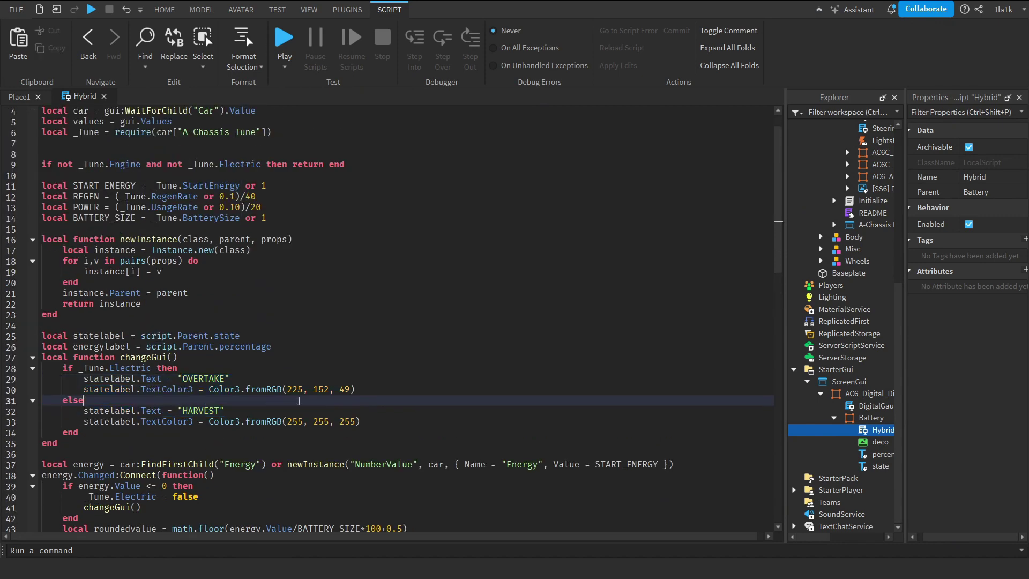
drag(286, 390, 352, 389)
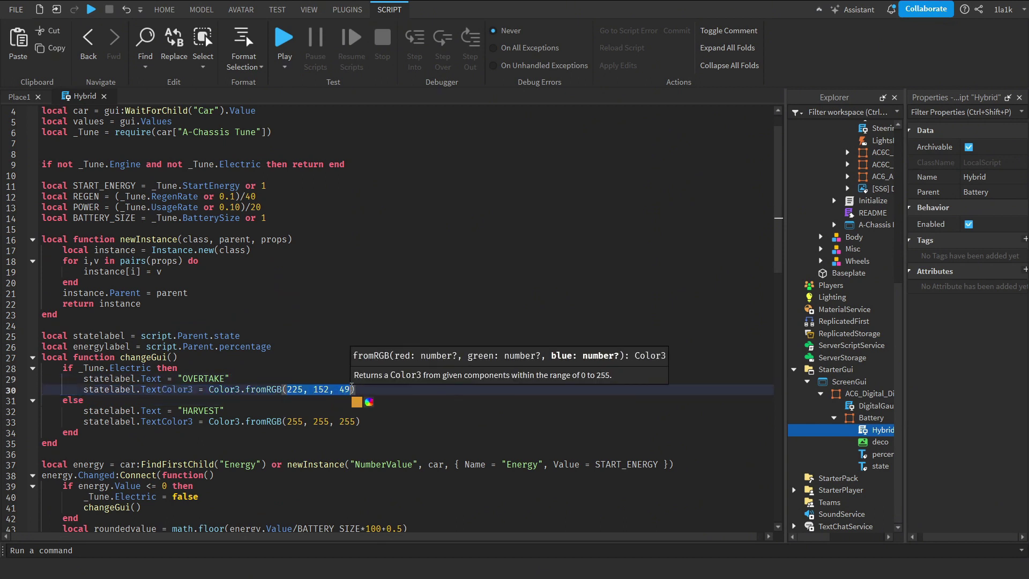
click(347, 421)
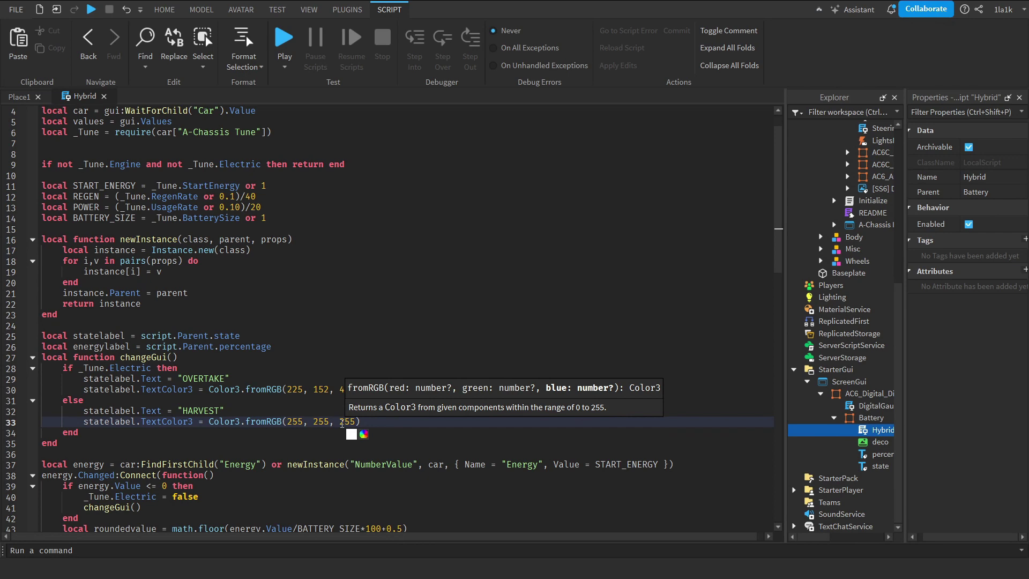
click(10, 96)
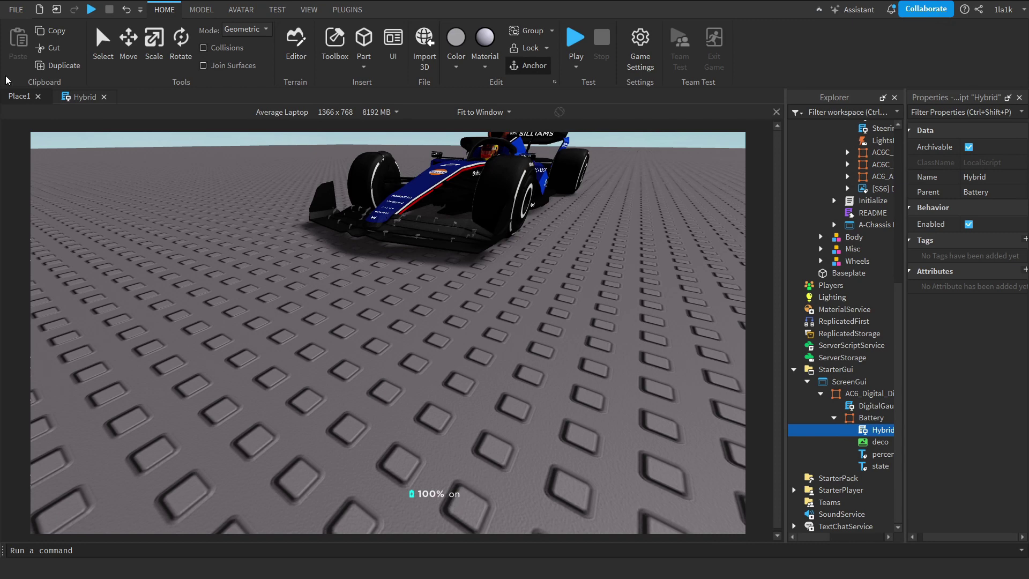
click(81, 97)
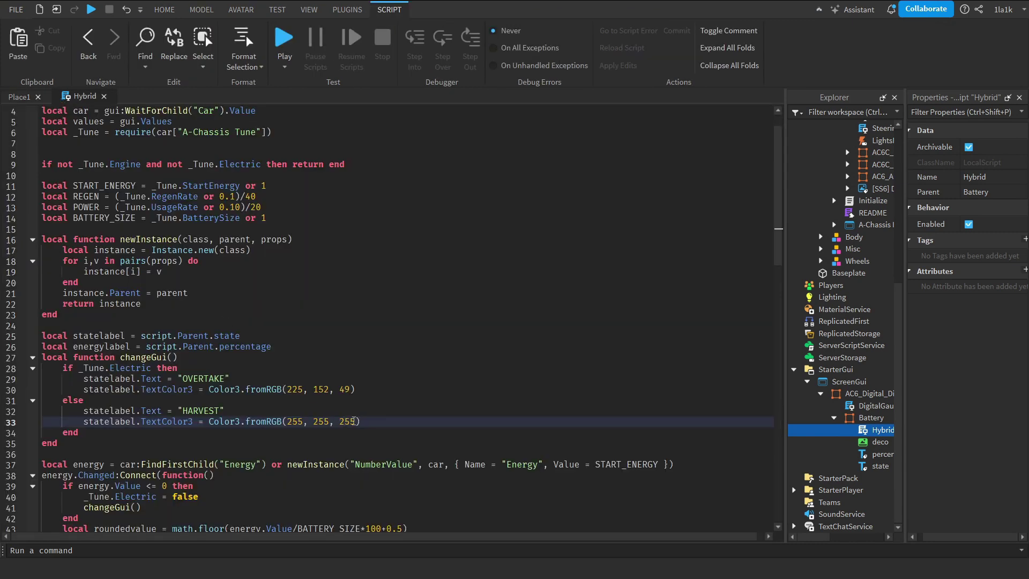
- Set the HARVEST state's text colour to red, RGB 255, 0, 0, using the colour picker
drag(354, 421, 288, 418)
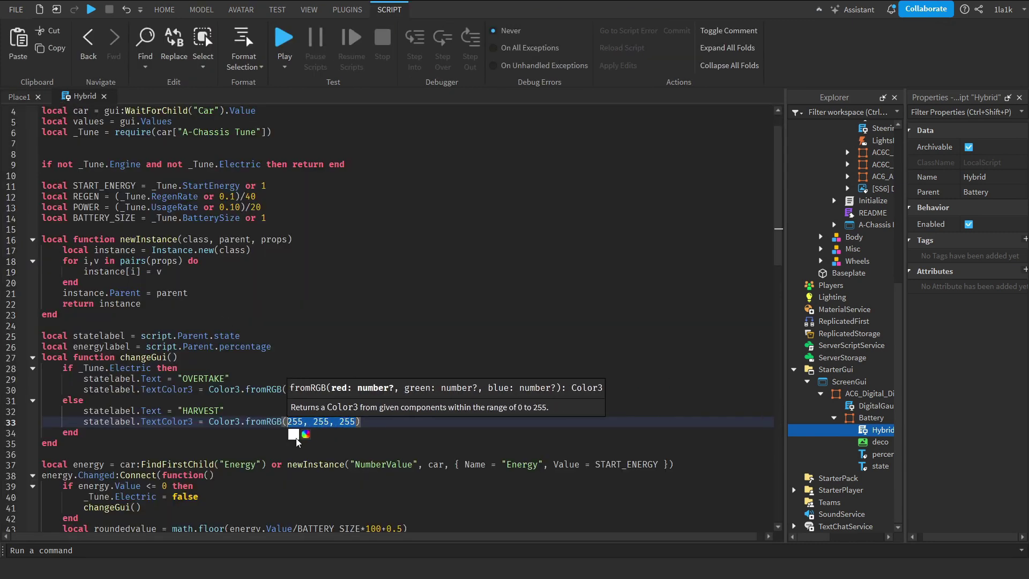
click(305, 435)
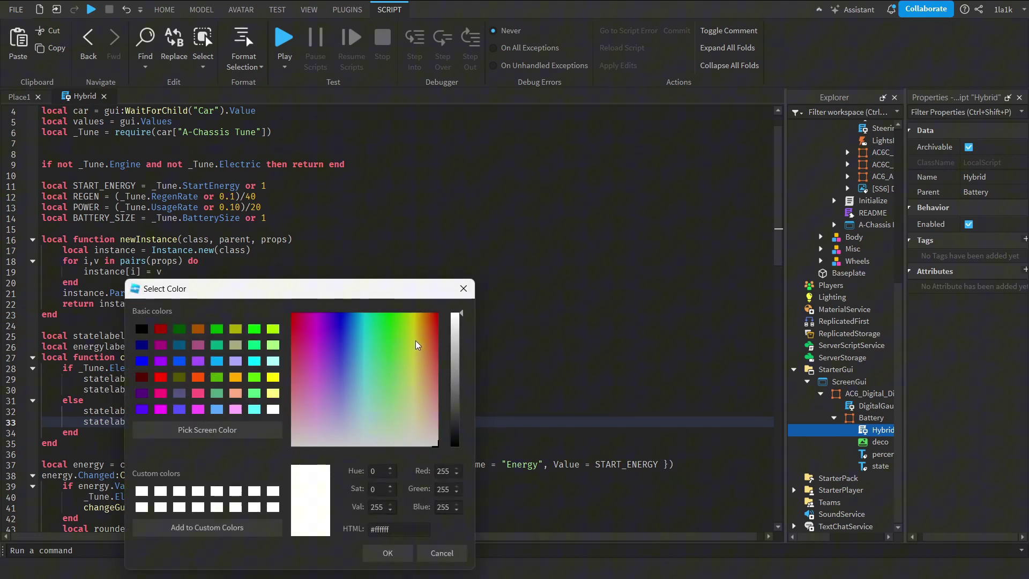
drag(417, 345, 386, 305)
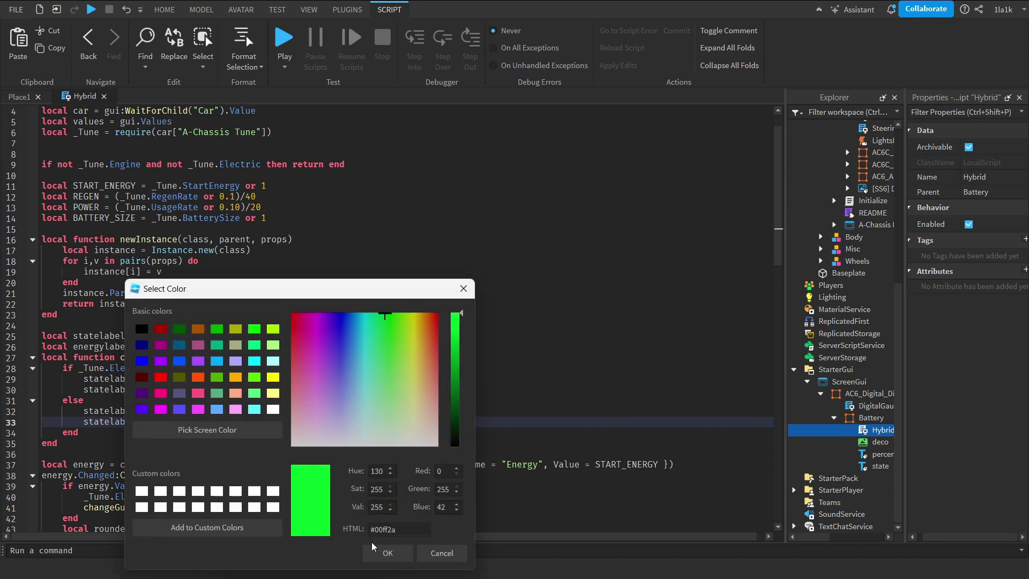
drag(407, 351, 459, 276)
click(375, 559)
- Set the OVERTAKE state's text colour to green, RGB 0, 225, 0, using the colour picker
click(322, 390)
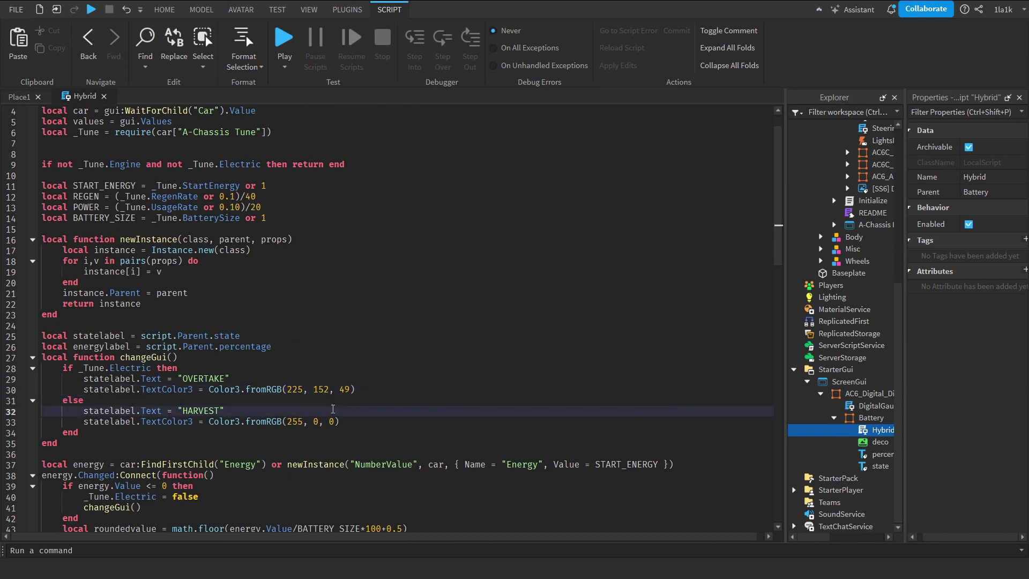
click(332, 402)
click(428, 280)
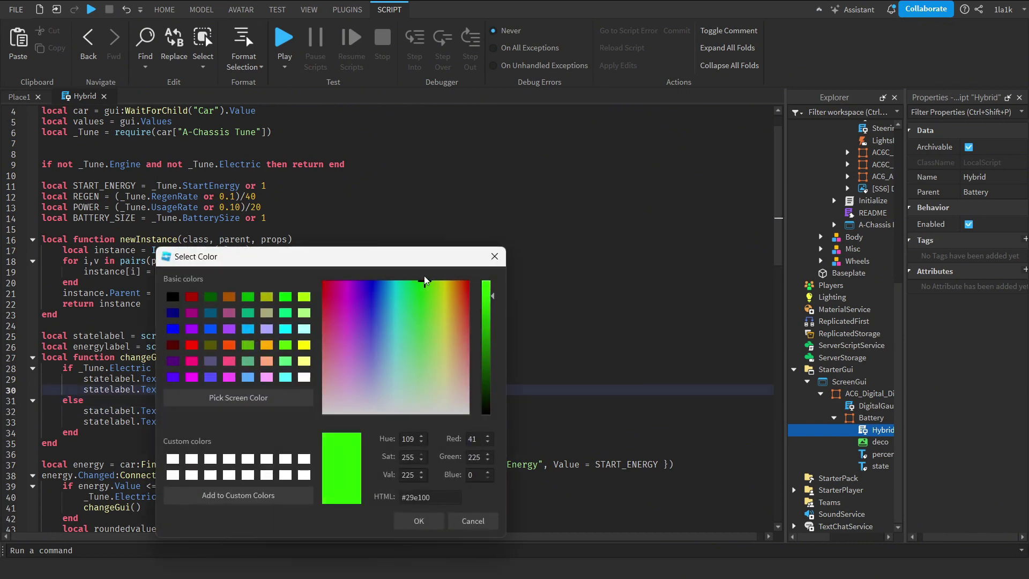
click(421, 281)
click(419, 520)
click(266, 322)
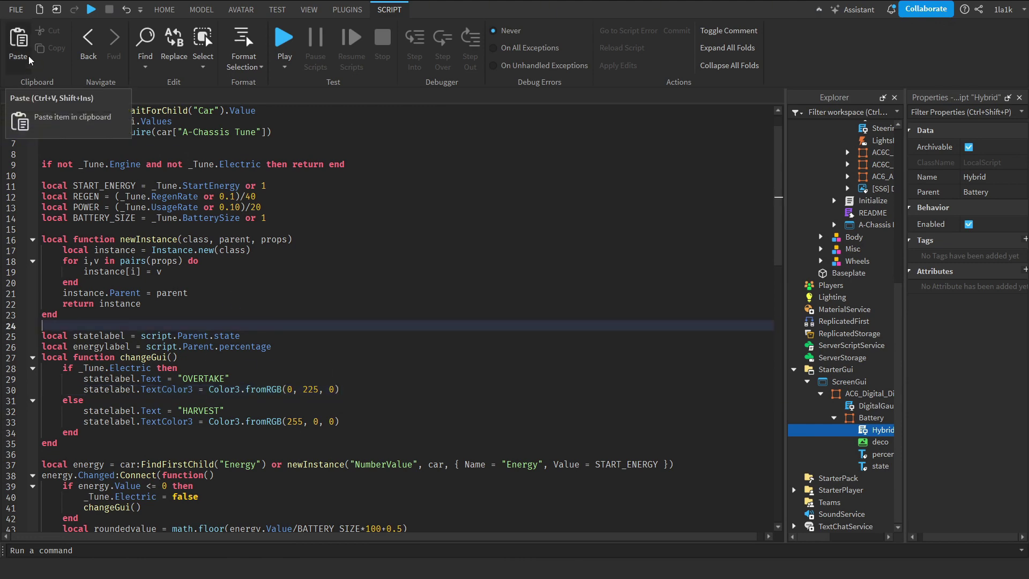
- Set the image colour of the Battery frame's deco icon to green, RGB 0, 255, 51, using the colour picker
click(20, 97)
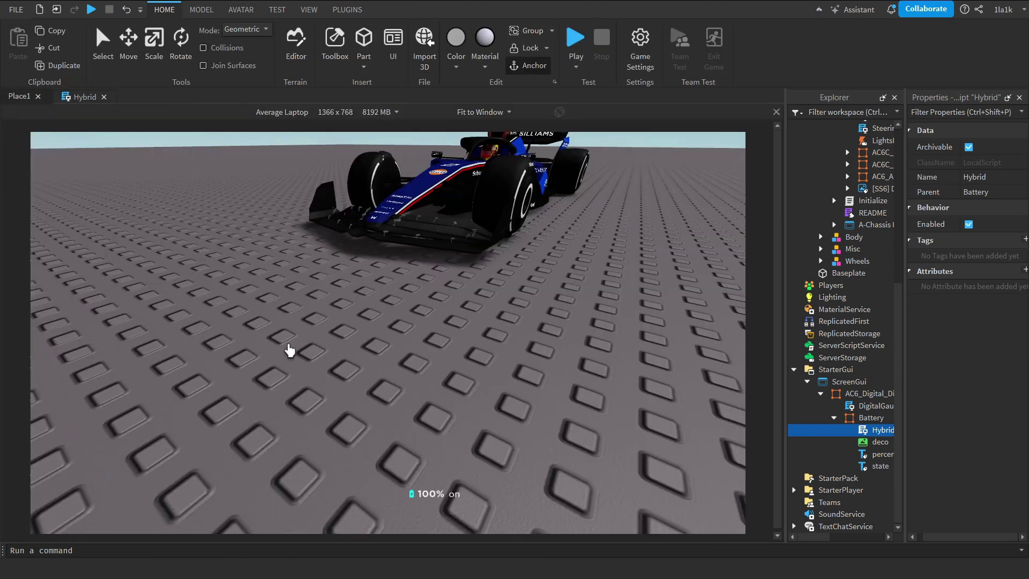
right_drag(288, 345, 288, 343)
click(821, 393)
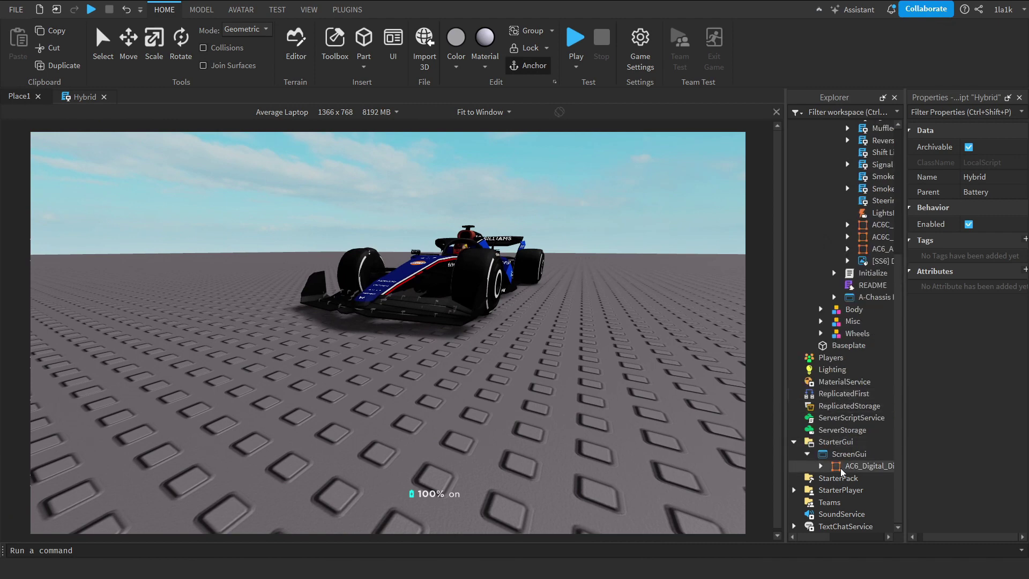
click(841, 469)
click(820, 466)
scroll(842, 479, down, 2)
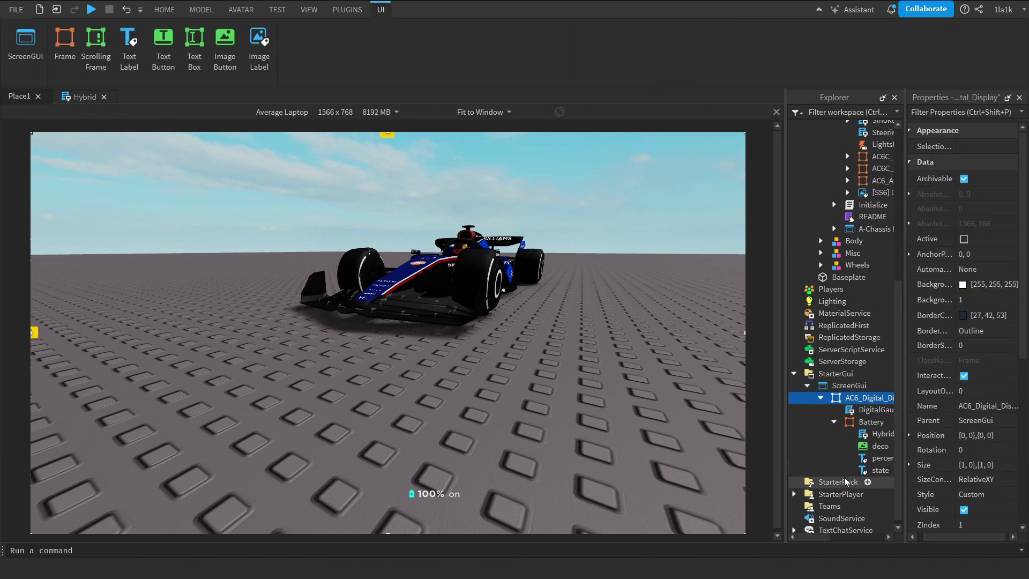
click(855, 446)
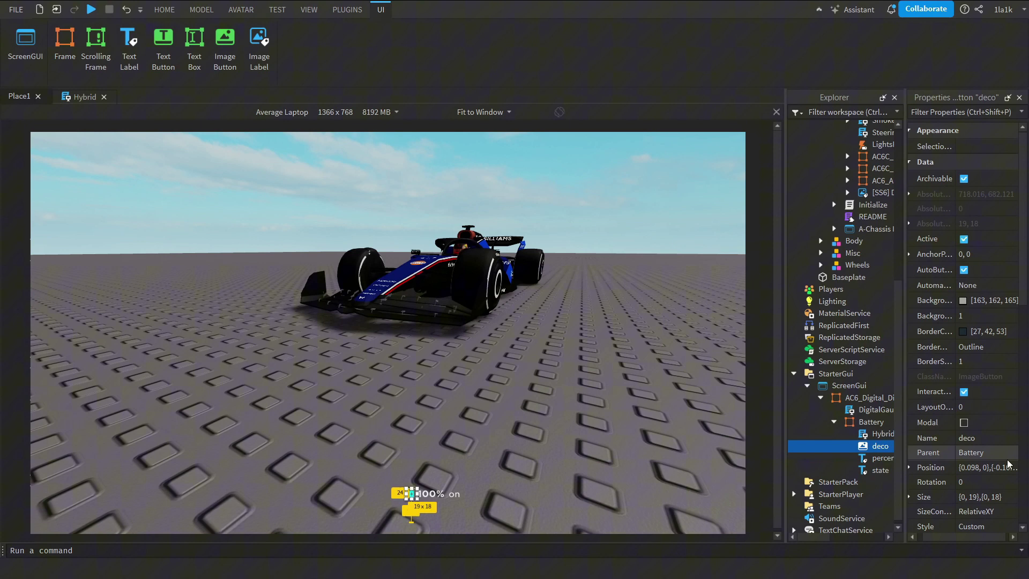
scroll(965, 456, down, 10)
click(970, 214)
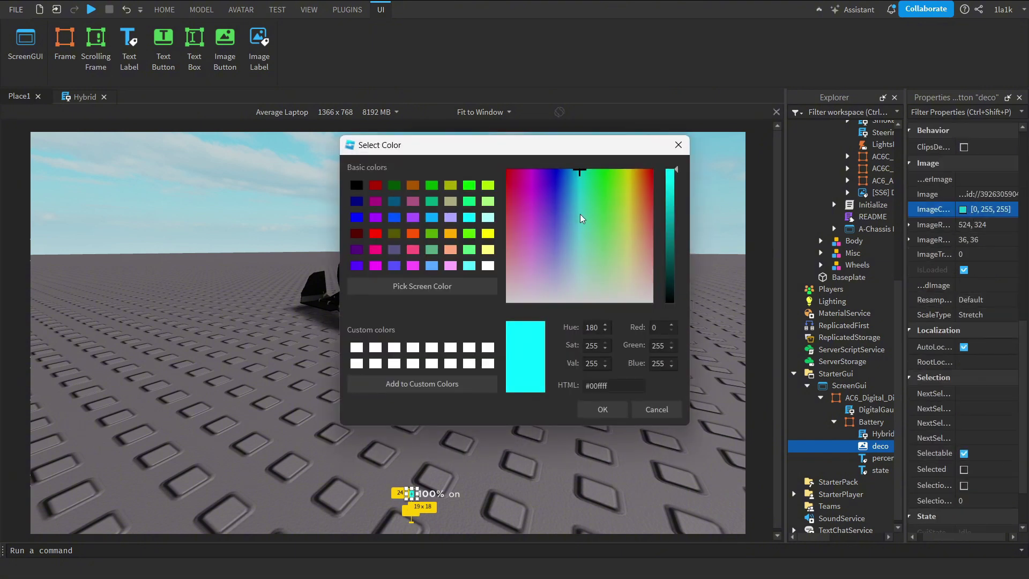
drag(597, 210, 600, 171)
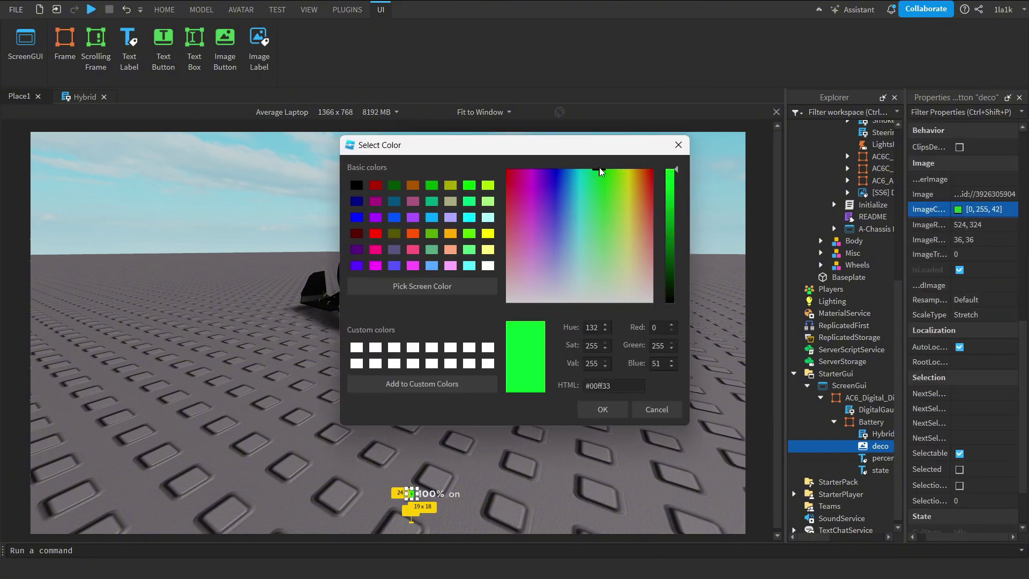
click(605, 415)
- Move the AC6 digital display frame from ScreenGui into the Plugins folder of the Williams FW46's A-Chassis Tune
click(826, 406)
click(820, 399)
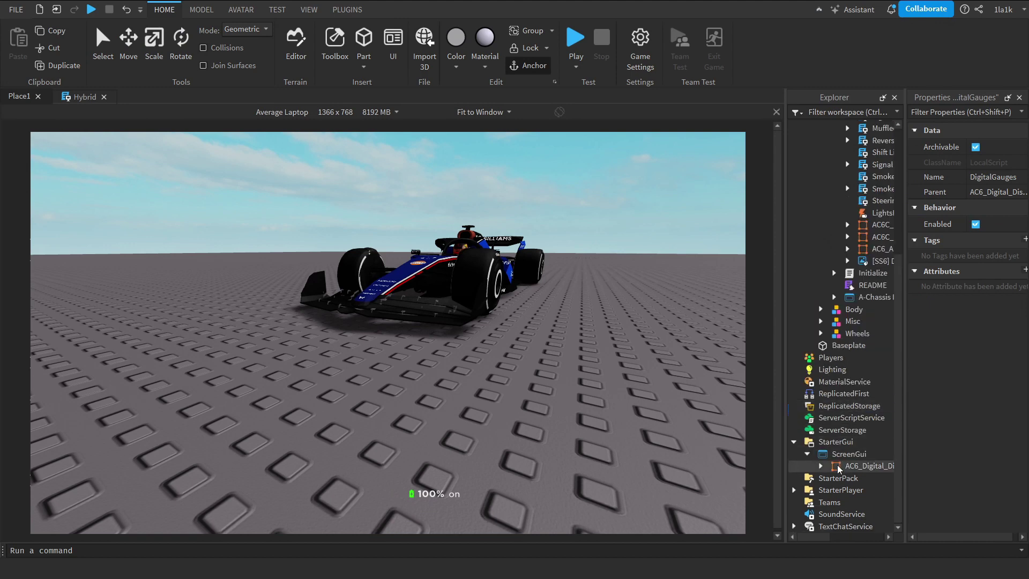
drag(839, 469, 864, 205)
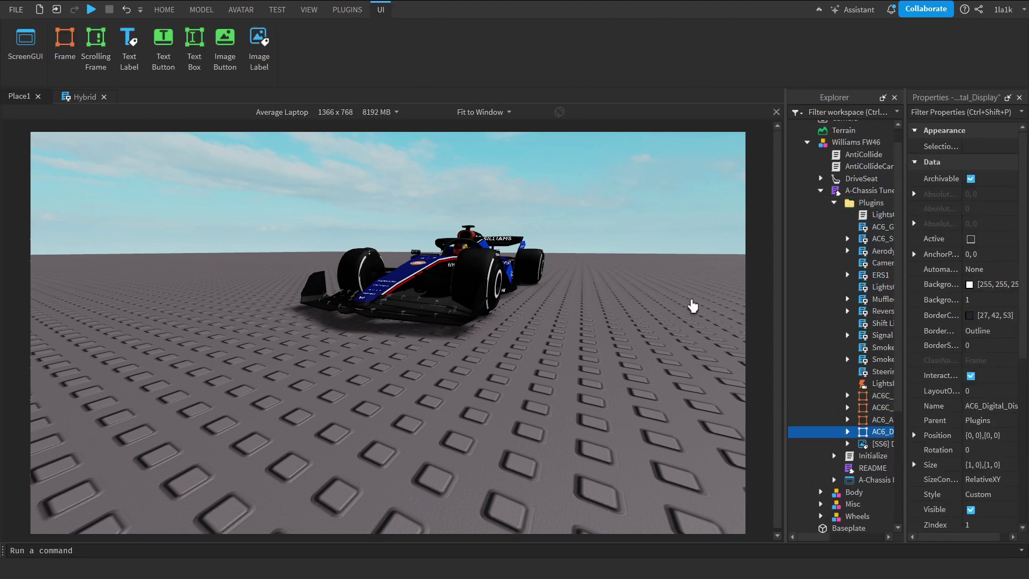
- Insert a SpawnLocation and place it on the baseplate beside the car
click(202, 10)
click(859, 68)
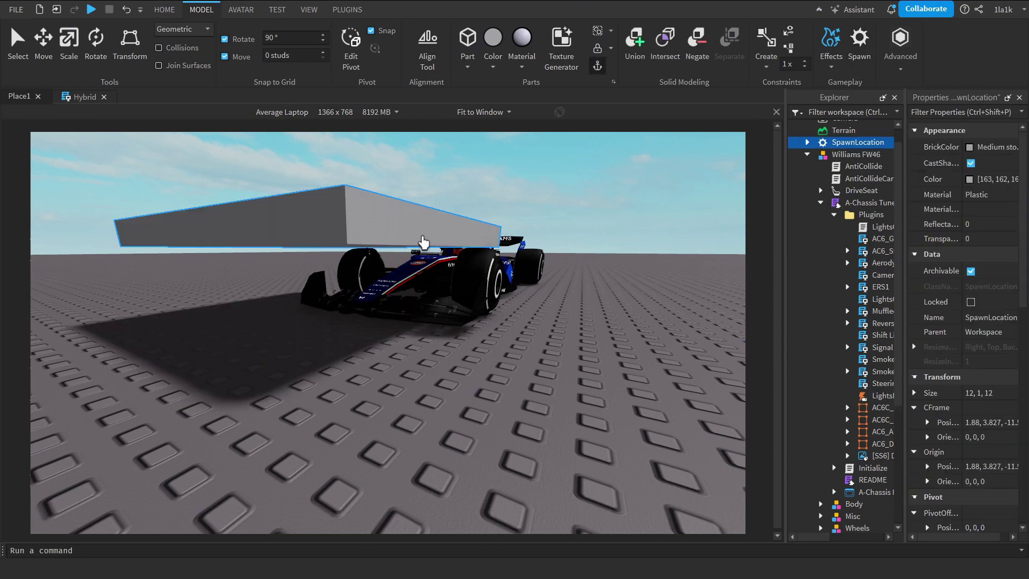
drag(395, 246, 660, 365)
click(634, 377)
key(s)
key(d)
- Start a playtest, close the Brushtool panel, and walk the character into the car's driver seat
click(166, 12)
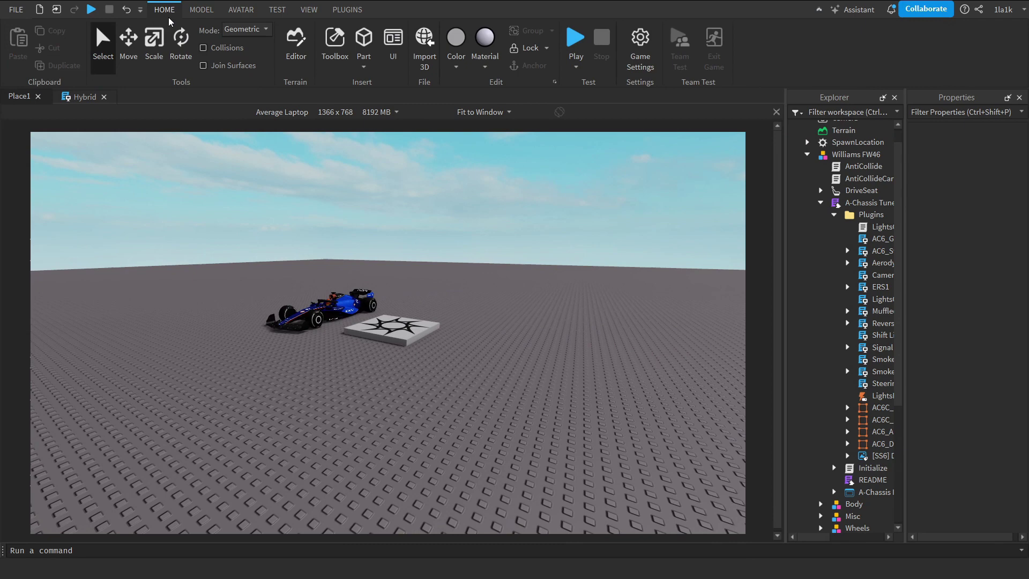
click(575, 43)
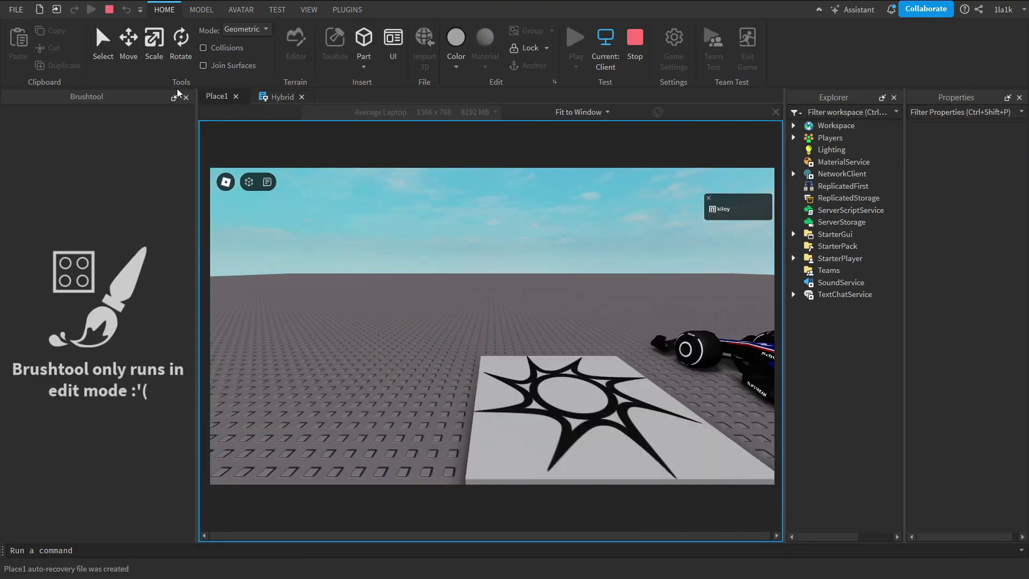
click(185, 97)
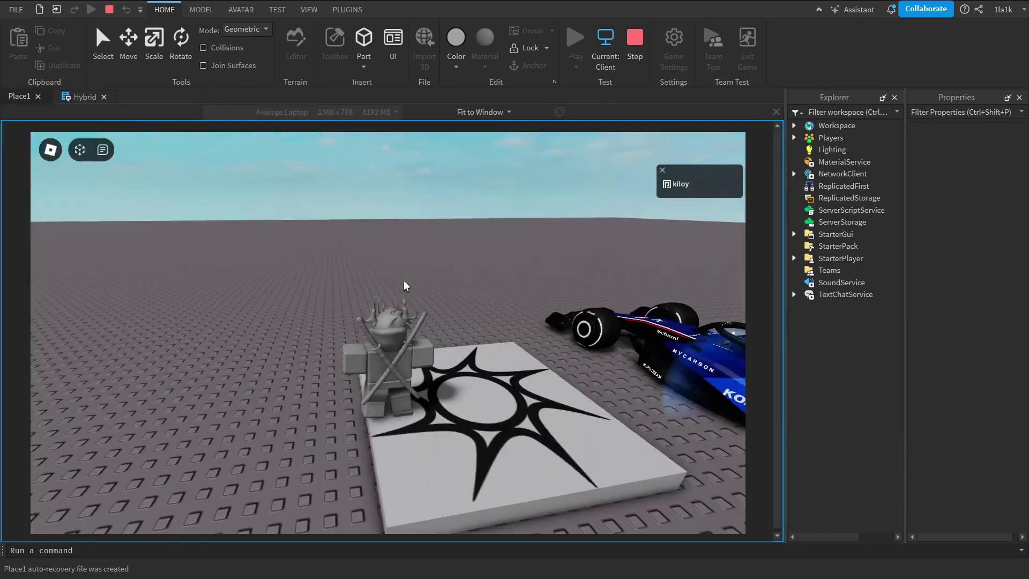
key(w)
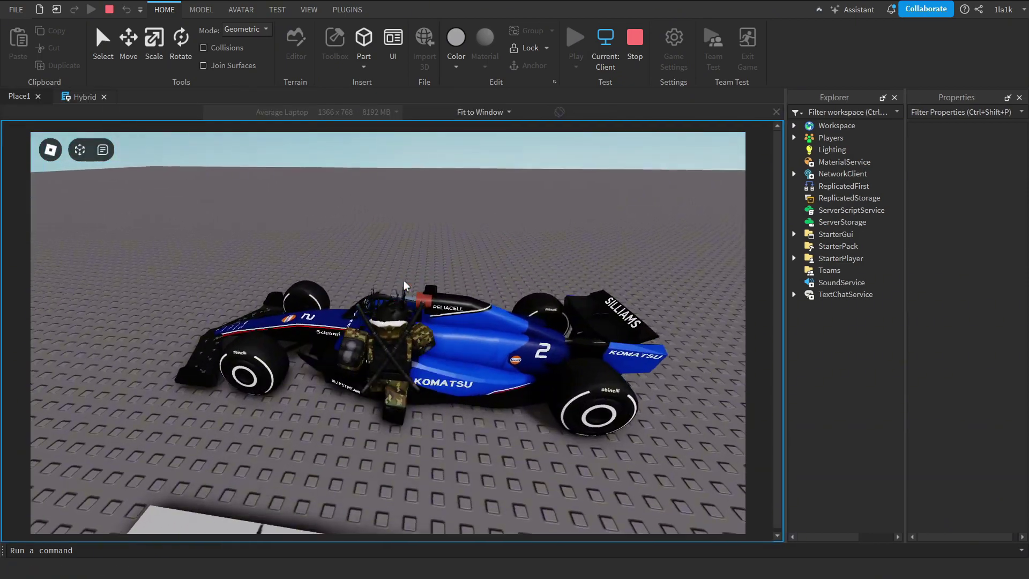
right_drag(390, 288, 373, 283)
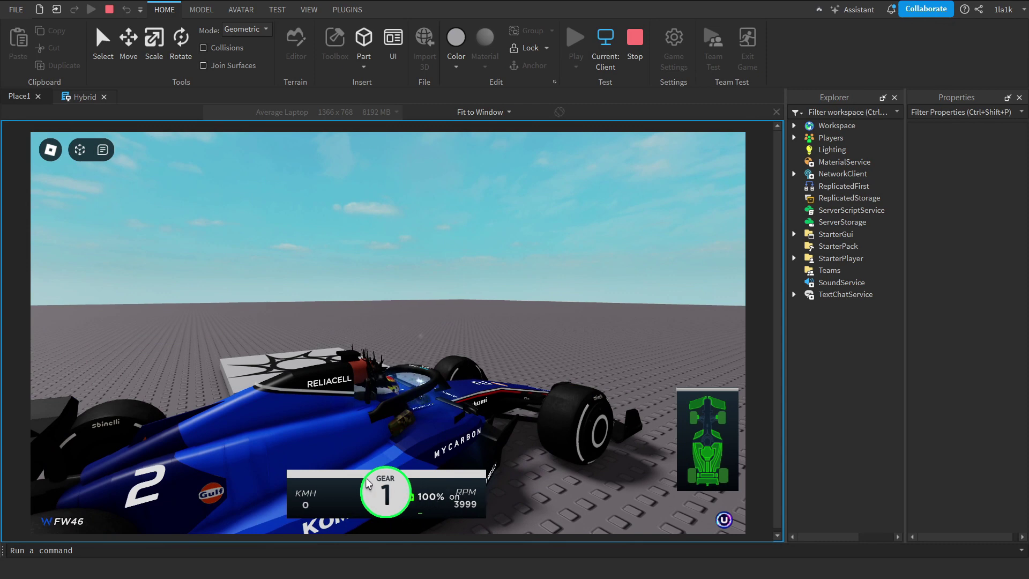
scroll(468, 430, down, 8)
- Drive the car around the baseplate and check the battery percentage and its OVERTAKE and HARVEST states on the dashboard
key(w)
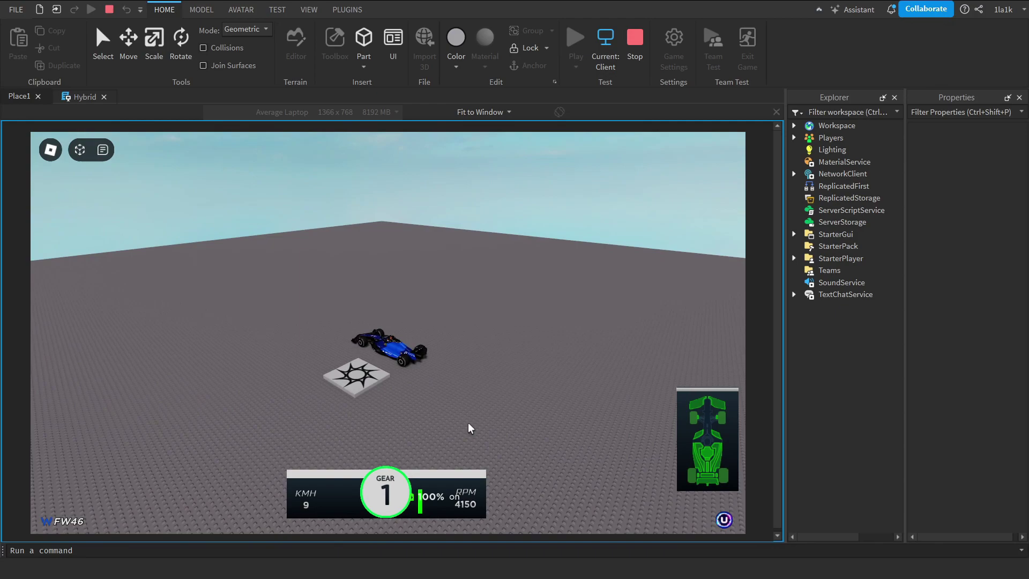
scroll(469, 427, up, 8)
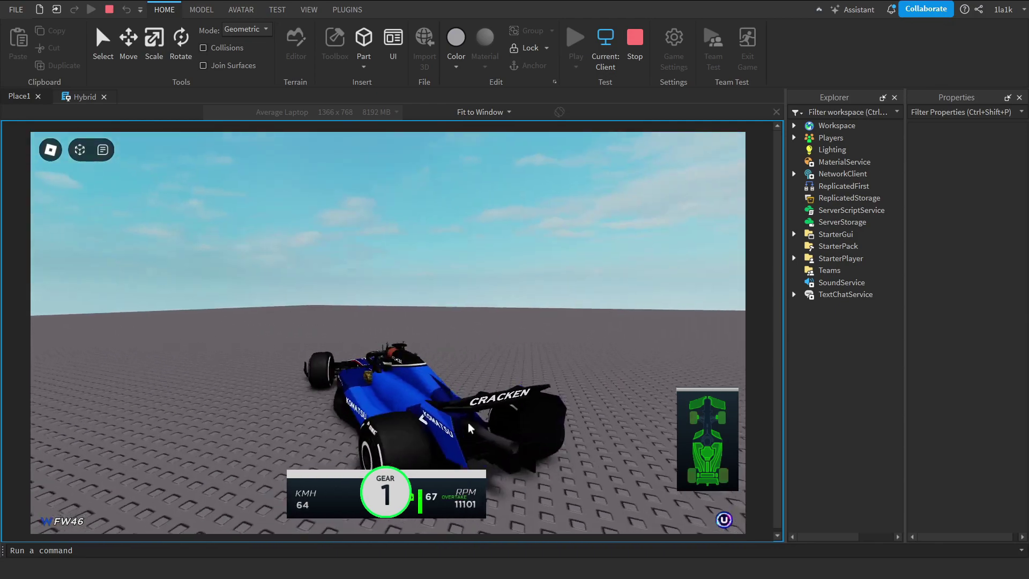
key(e)
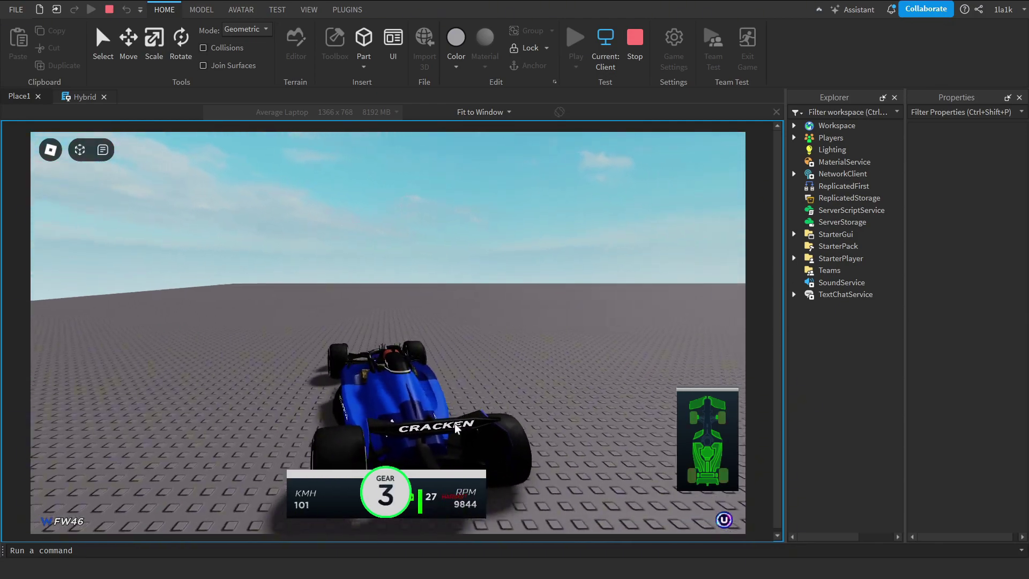
key(d)
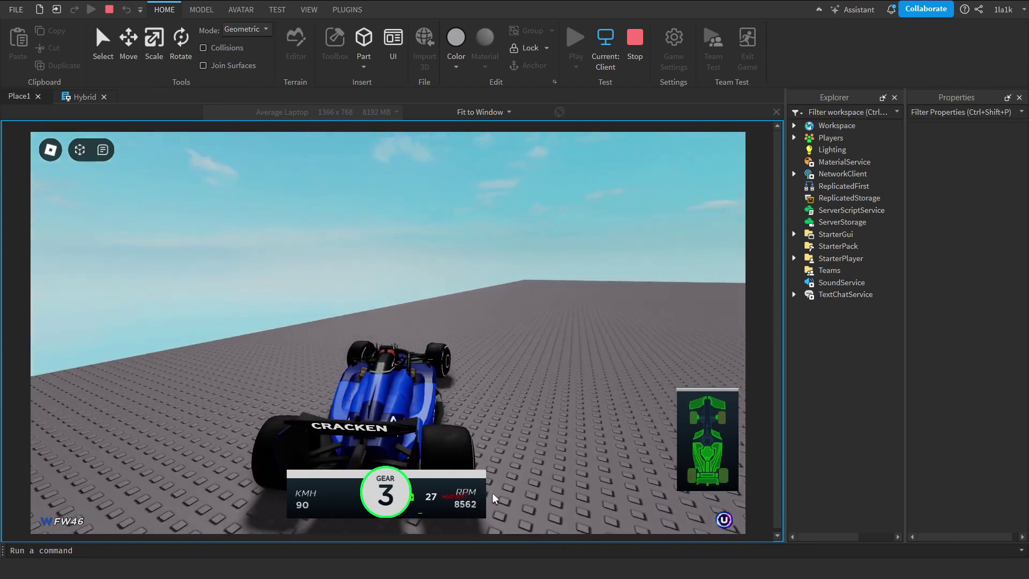
key(a)
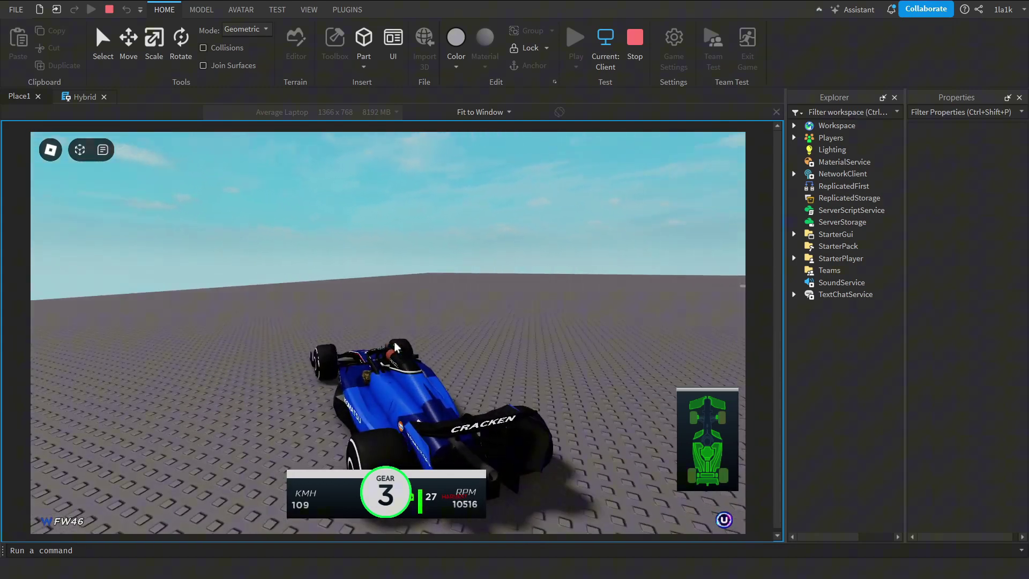
scroll(395, 347, down, 5)
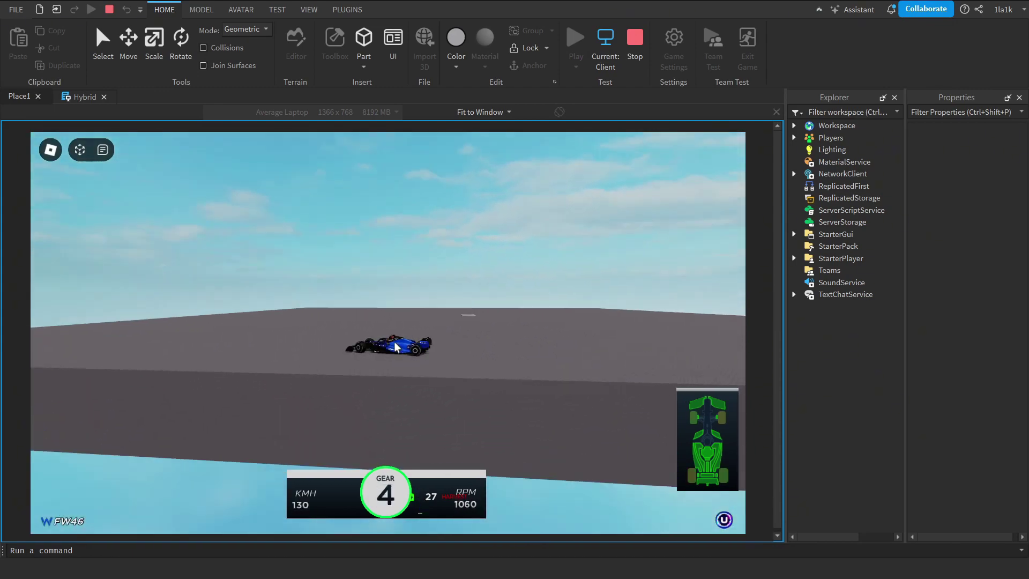
key(w)
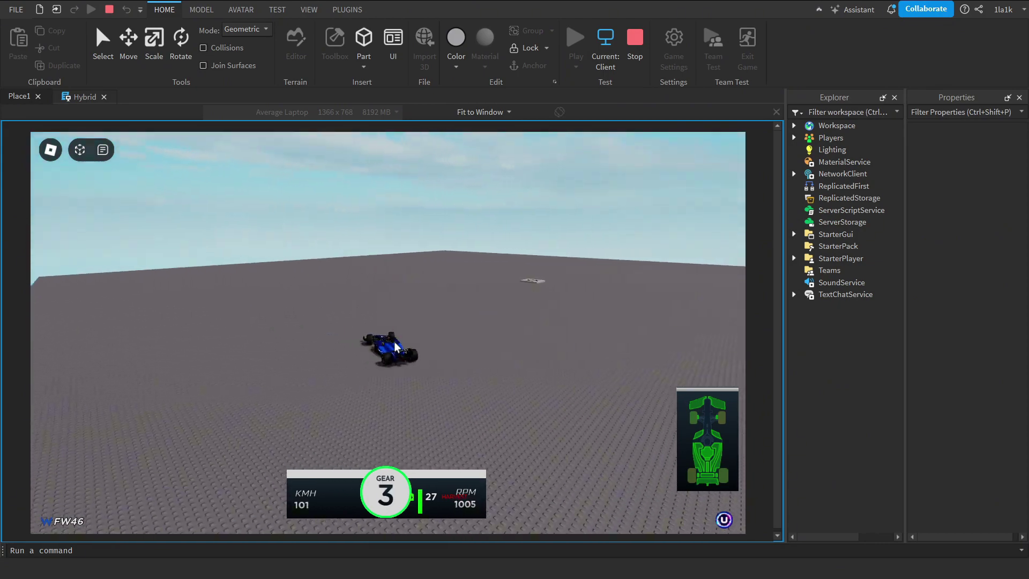
key(d)
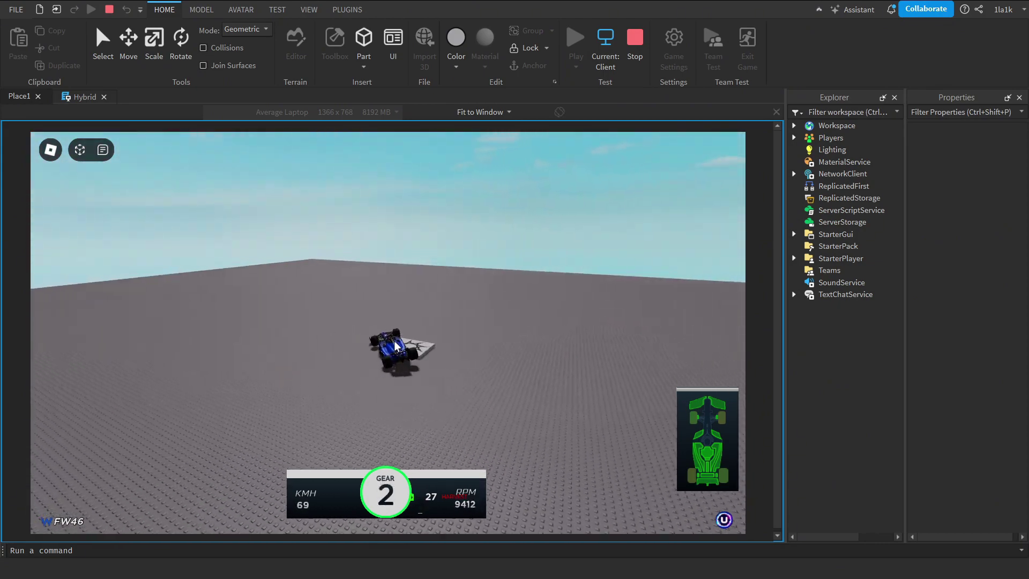
key(d)
key(w)
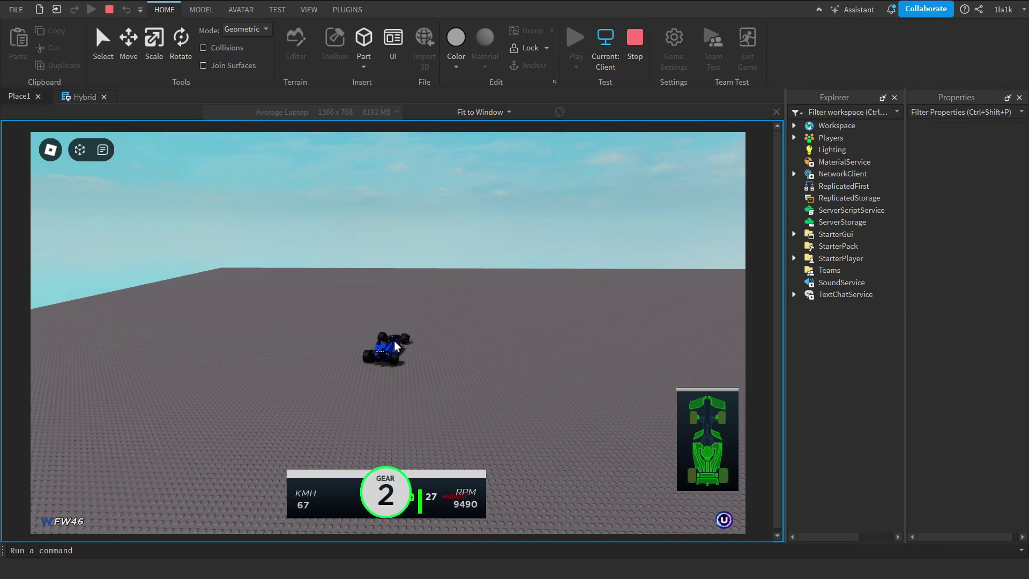
key(w)
key(d)
right_drag(394, 341, 395, 347)
key(d)
scroll(481, 395, up, 3)
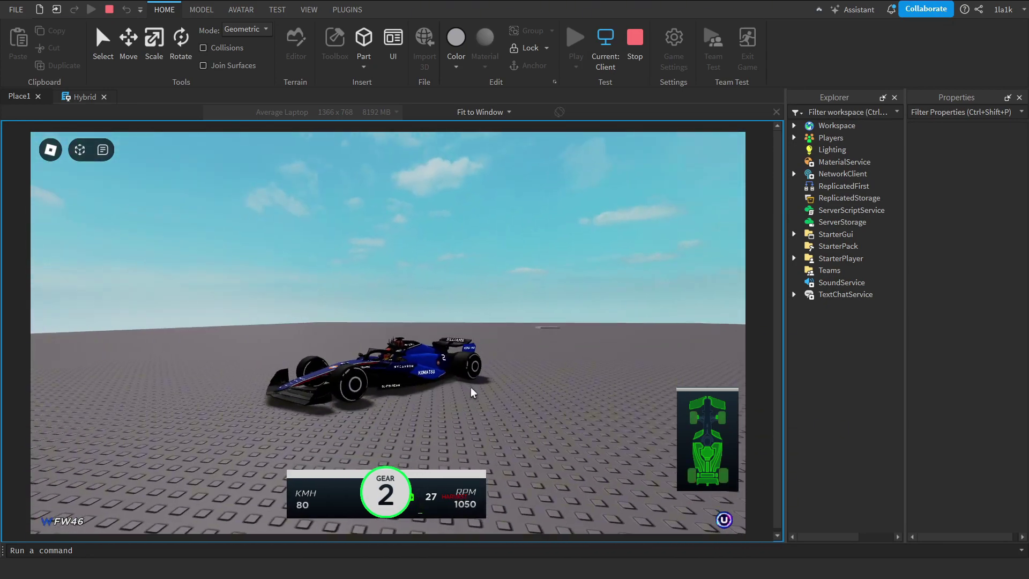
key(w)
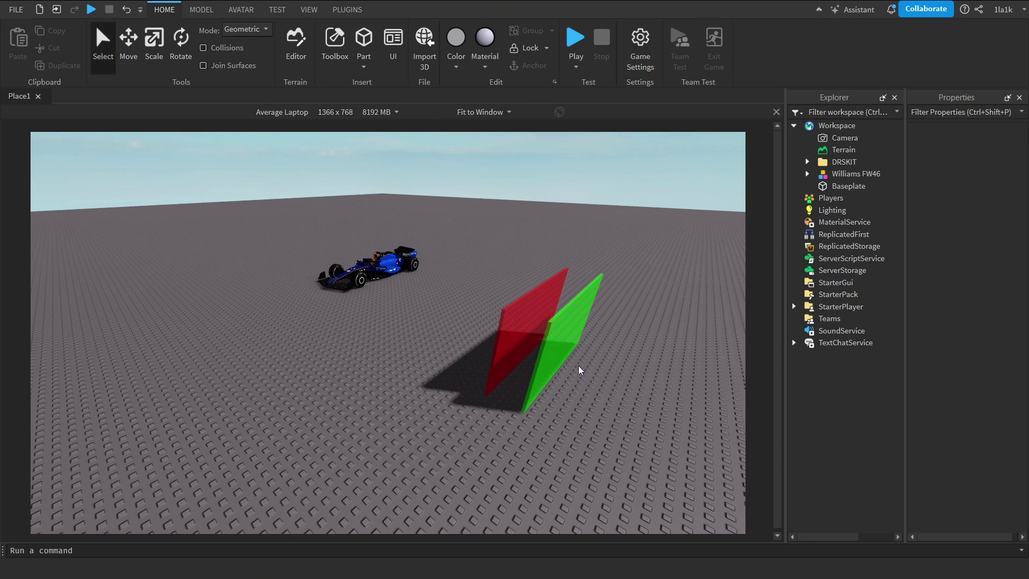
- Examine the contents of the DRSKIT folder and its red and green zone parts beside the car
click(515, 296)
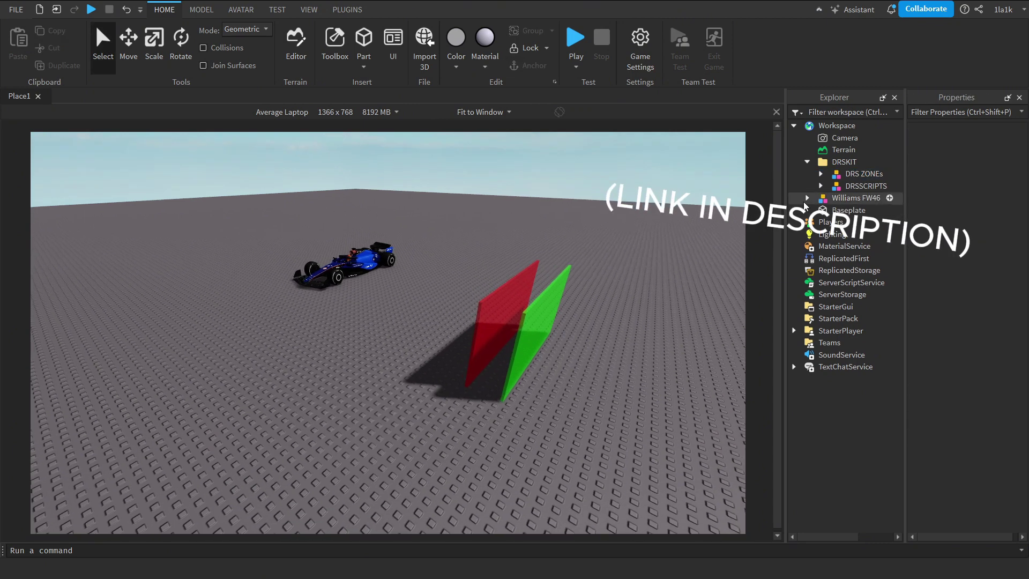
click(824, 162)
mouse_move(528, 384)
right_down()
mouse_move(538, 388)
mouse_move(528, 384)
right_up()
key(w)
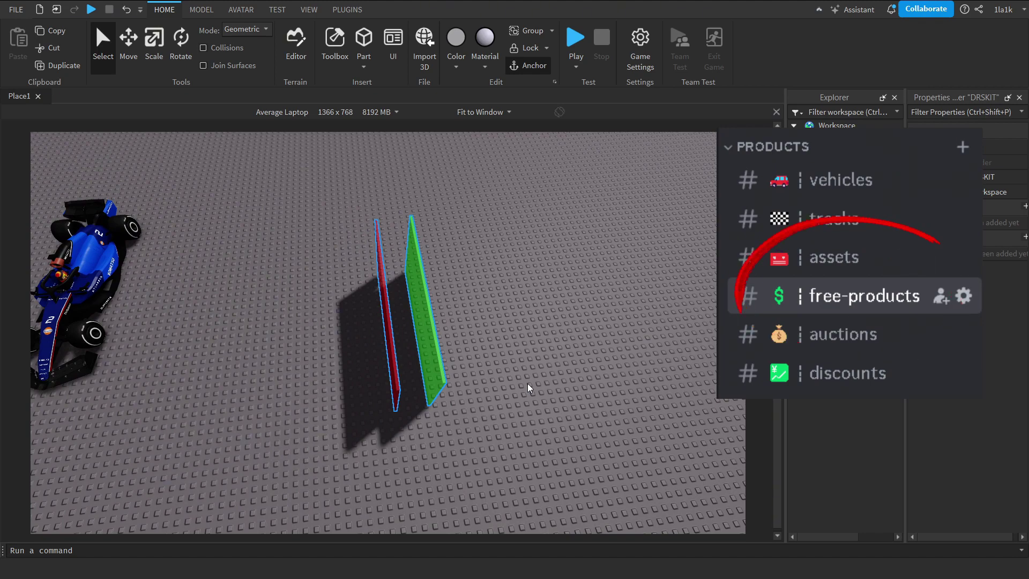
right_drag(527, 383, 511, 387)
drag(464, 370, 425, 354)
click(517, 394)
key(e)
key(w)
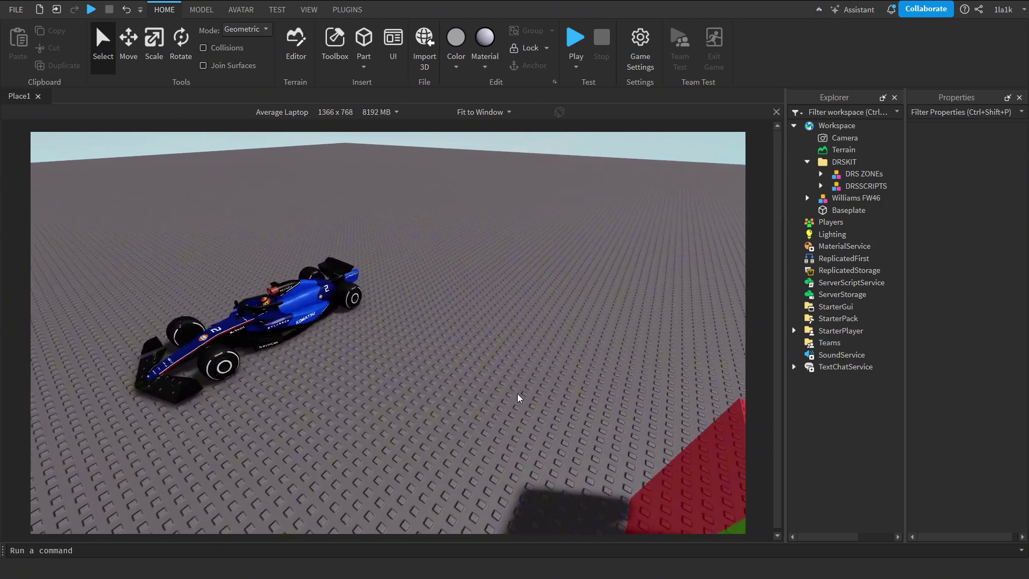
key(s)
key(s)
key(d)
- Ungroup the DRSKIT folder and the DRSSCRIPTS model so the Close and Open scripts sit directly in Workspace
click(821, 163)
right_click(562, 250)
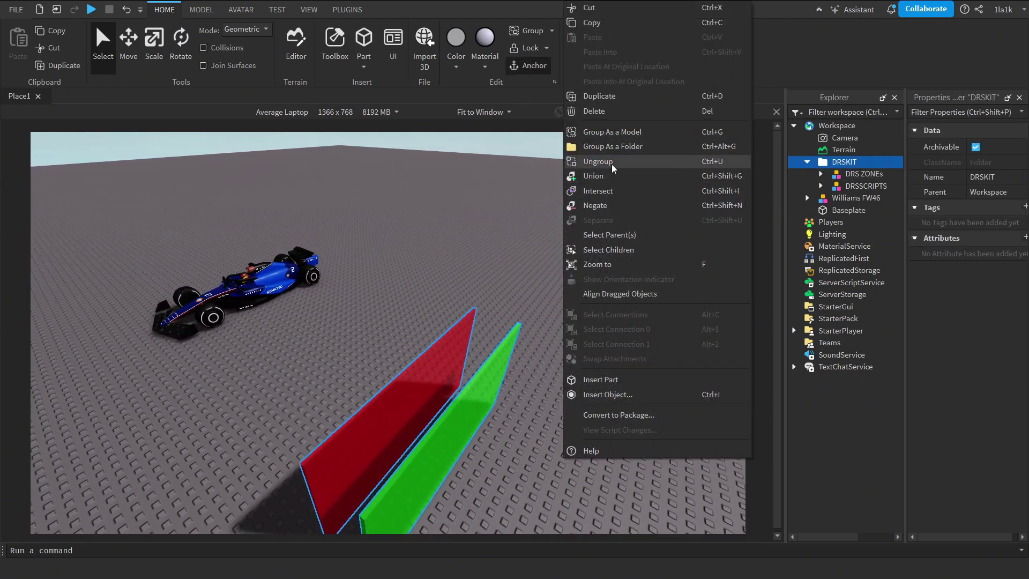
click(610, 165)
scroll(509, 322, down, 3)
click(470, 318)
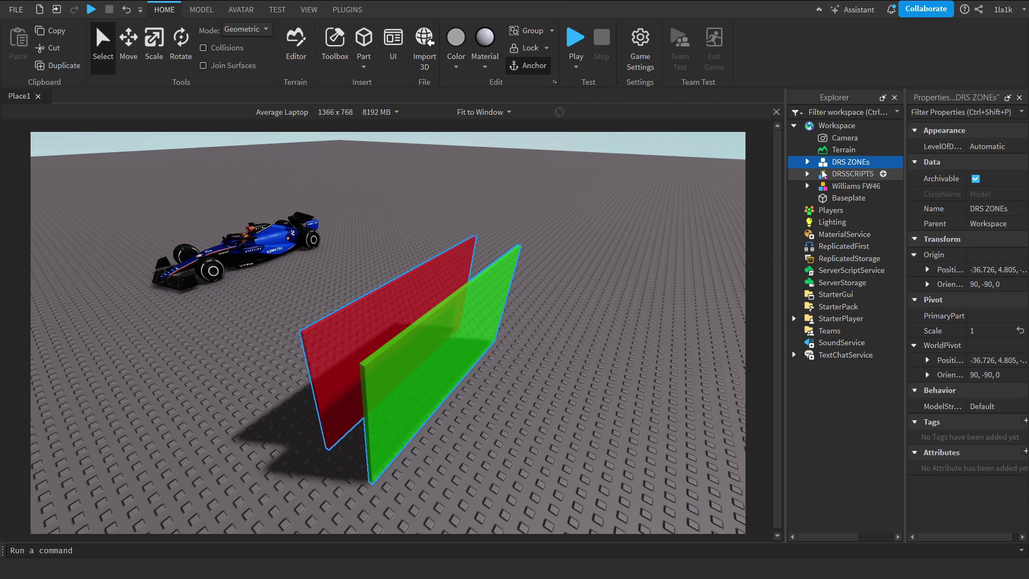
right_click(563, 258)
click(584, 179)
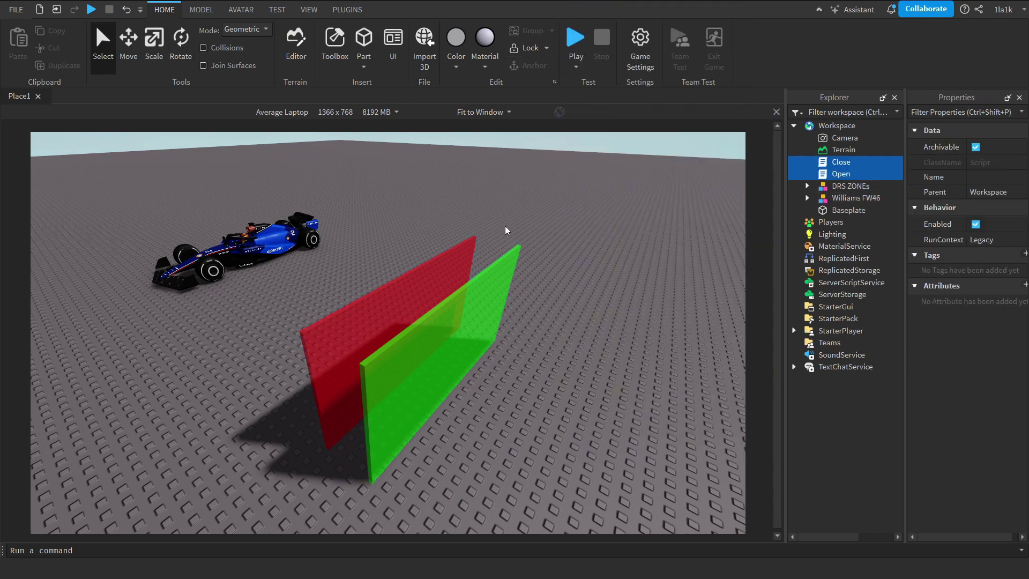
click(841, 162)
click(841, 174)
click(388, 183)
- Delete the Close union that forms the car's rear wing flap from the Body model
key(a)
key(w)
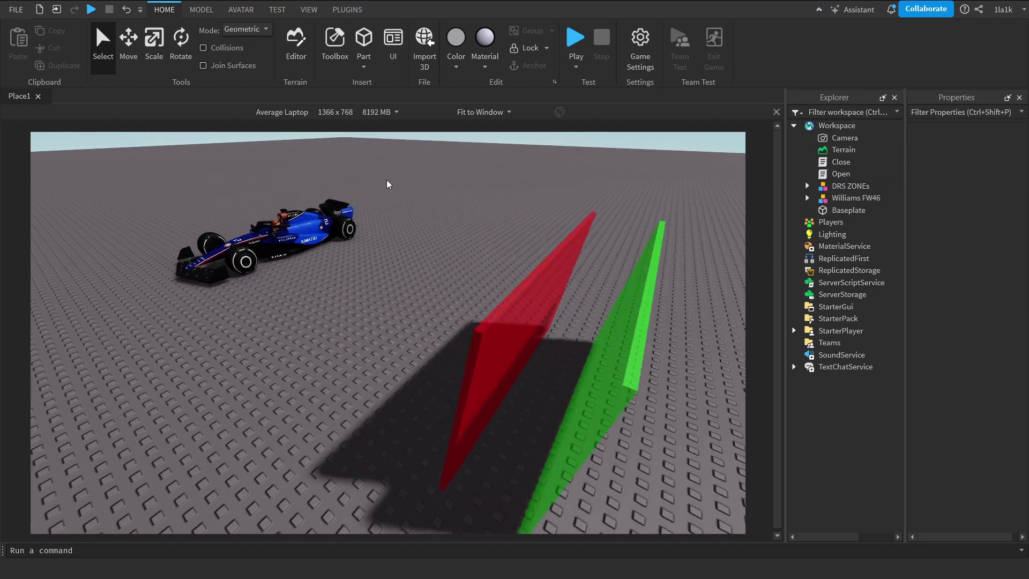
scroll(384, 204, up, 4)
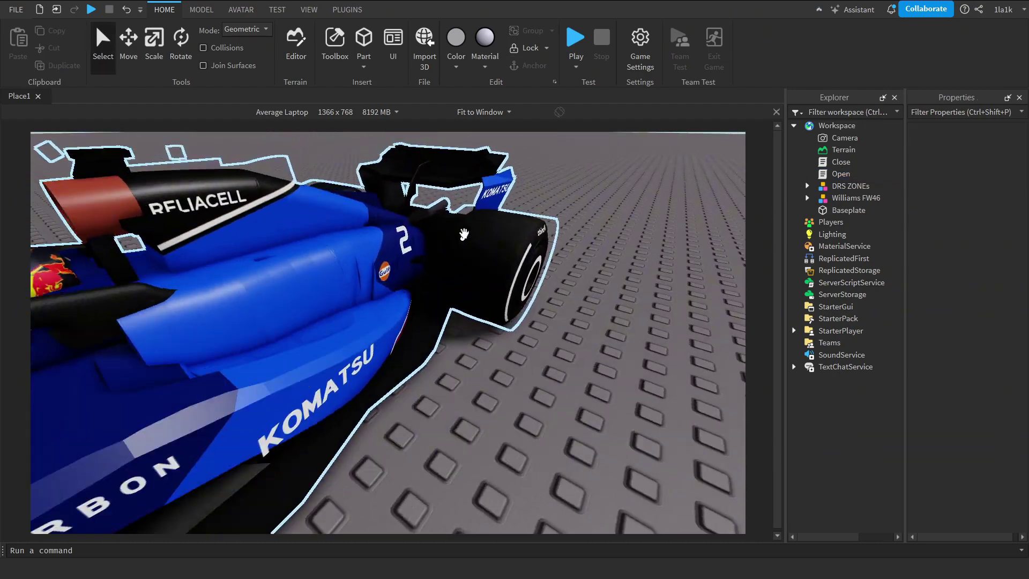
key(e)
alt+click(497, 371)
scroll(498, 372, up, 3)
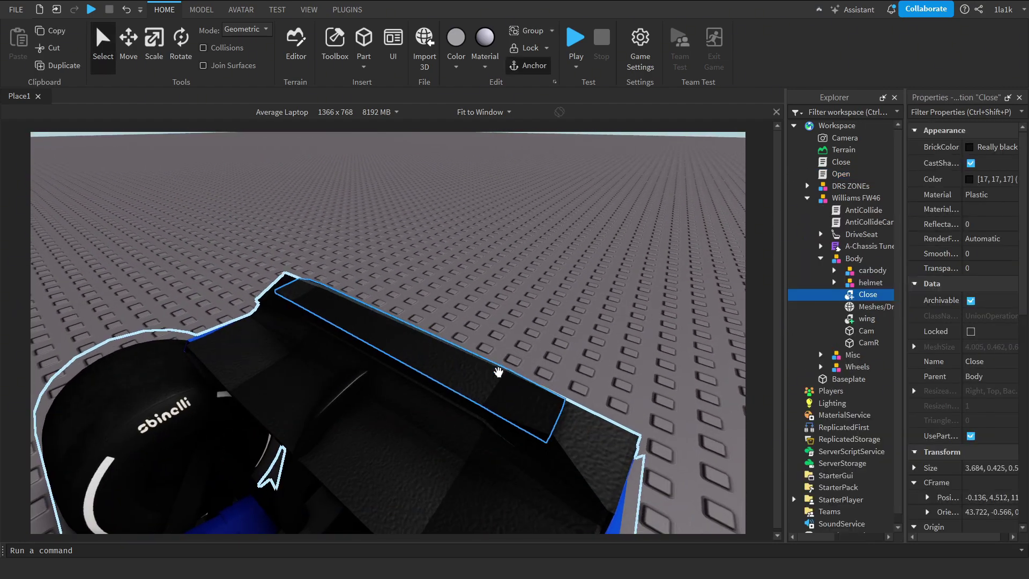
key(q)
right_drag(499, 372, 393, 391)
key(Delete)
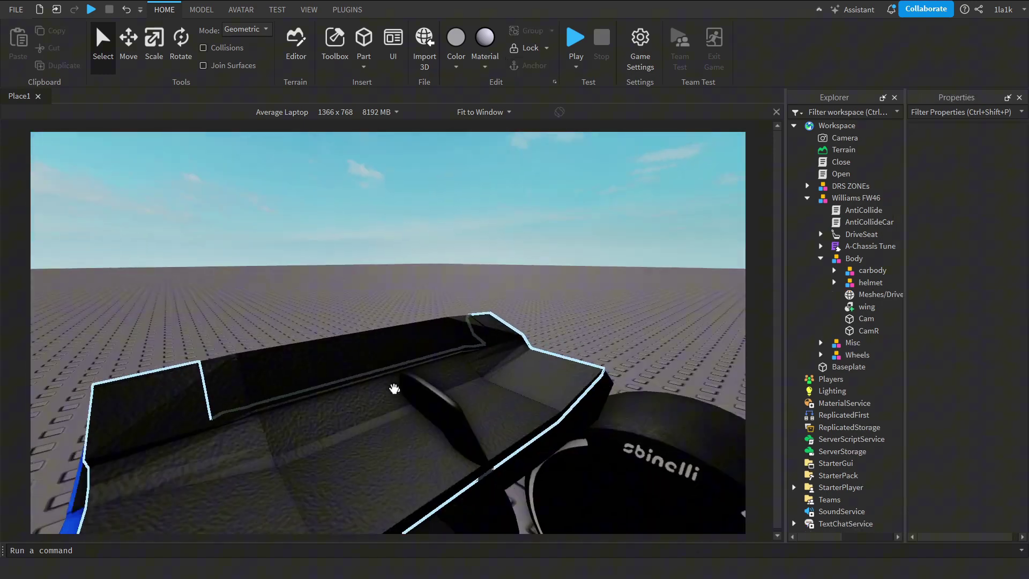
- Duplicate the rear wing flap, rotate the copy to an orientation of about 52.6 degrees and raise it to about Y 4.56
click(397, 329)
key(d)
right_drag(397, 328, 280, 355)
key(ctrl+d)
key(ctrl+3)
key(ctrl+2)
key(ctrl+4)
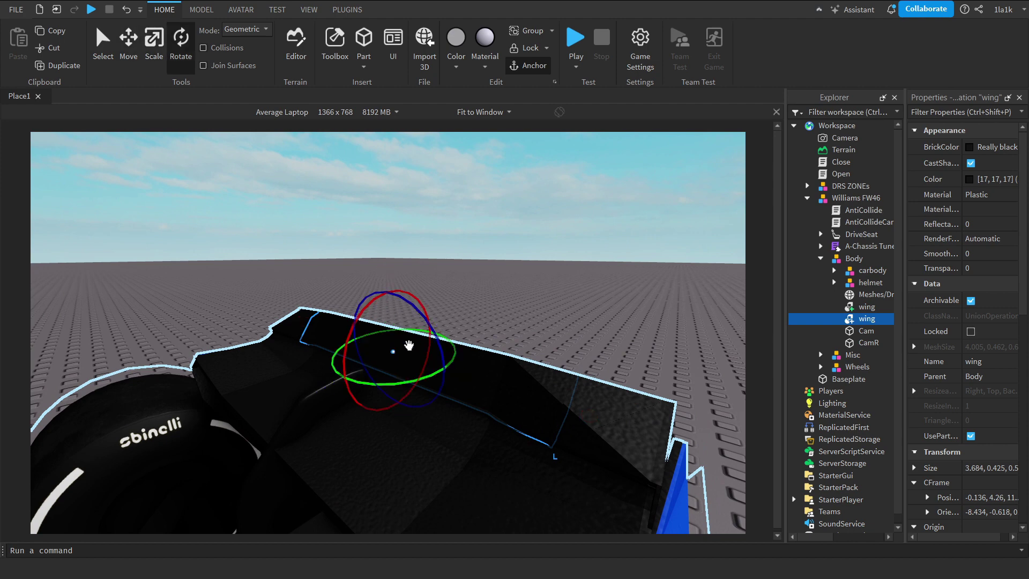
drag(403, 325, 428, 241)
key(ctrl+2)
drag(405, 303, 409, 298)
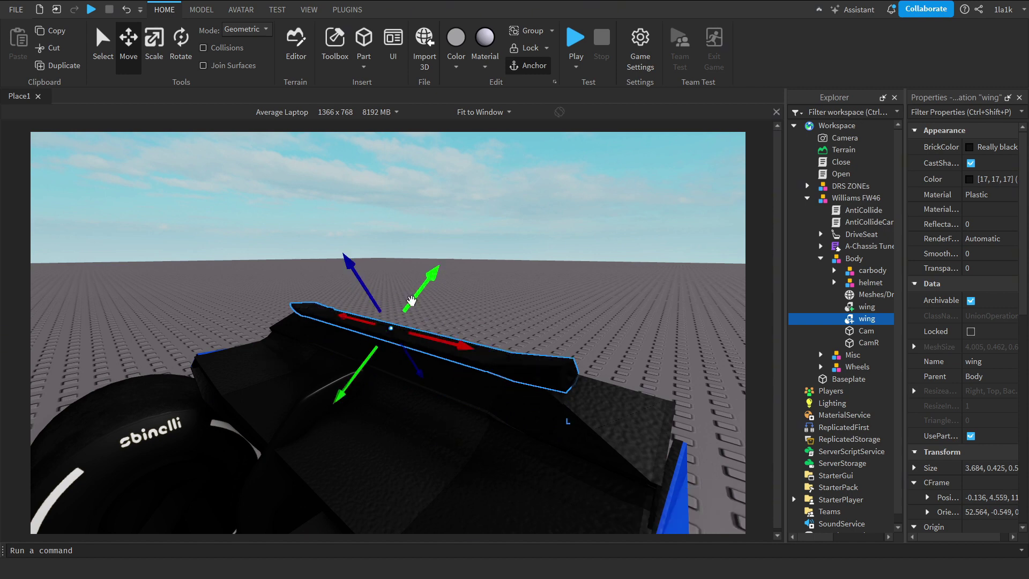
- Try to hide the original wing flap by setting its Transparency to 1, and undo the change
right_drag(437, 350, 437, 349)
click(497, 367)
click(978, 267)
text(1)
key(Return)
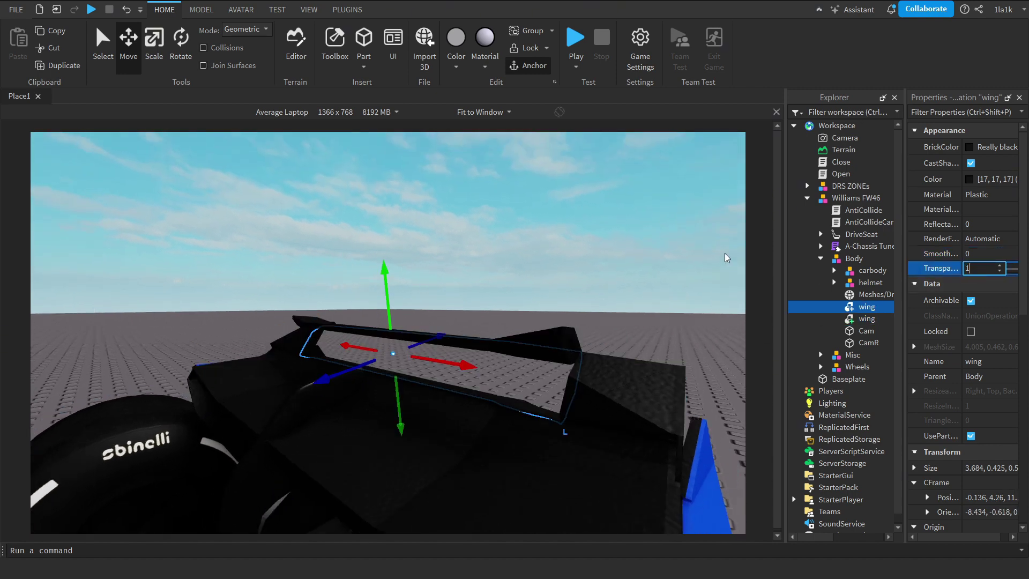
click(670, 249)
right_drag(668, 247, 564, 209)
click(132, 15)
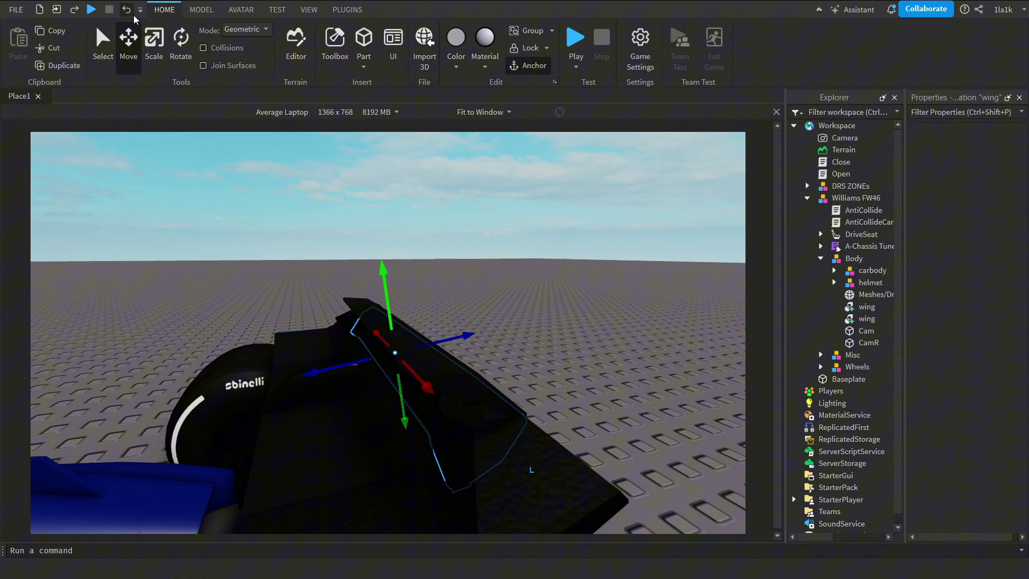
- Set the Transparency of the rotated wing flap copy to 1
click(529, 257)
click(459, 421)
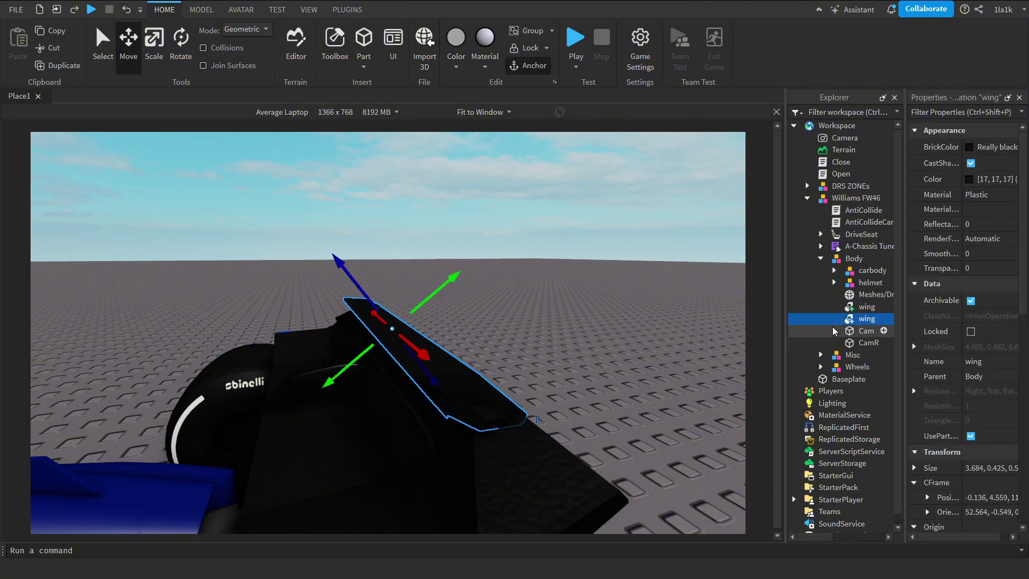
right_drag(477, 405, 478, 405)
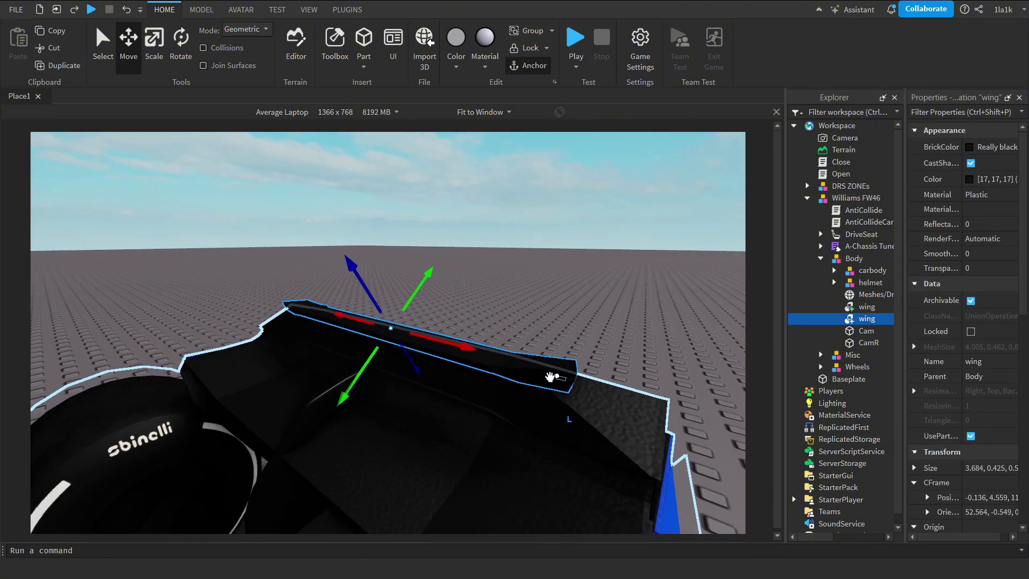
click(1010, 267)
text(1)
key(Return)
- Rename the rotated flap copy Close and the original flap Open in the Body model
click(866, 318)
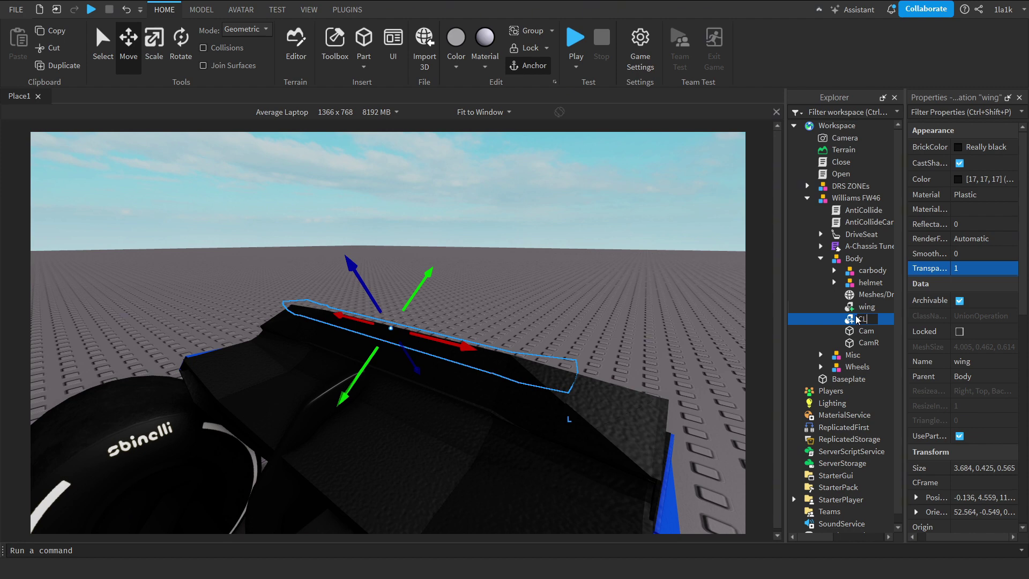
click(865, 307)
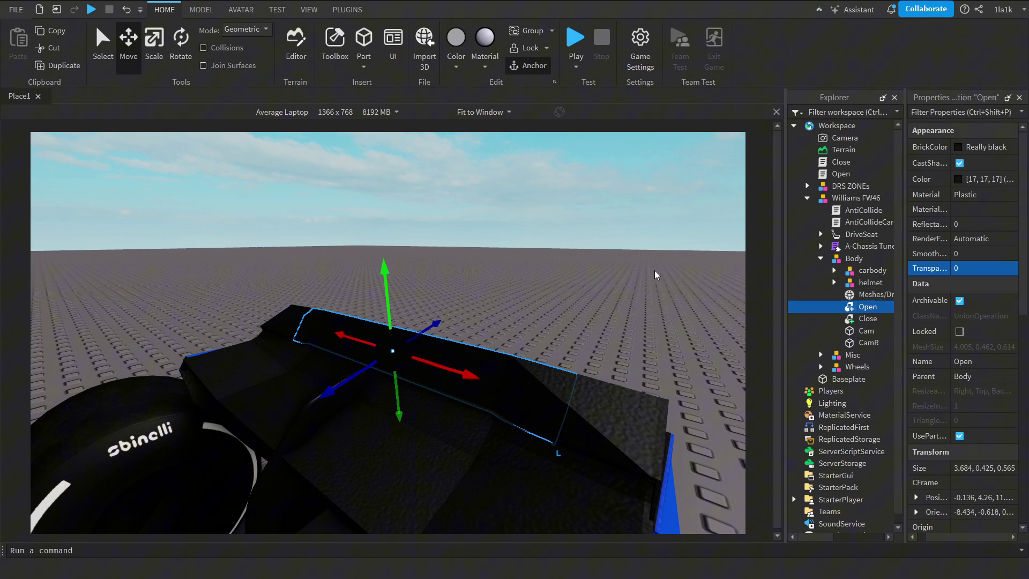
click(609, 285)
right_drag(607, 295, 611, 295)
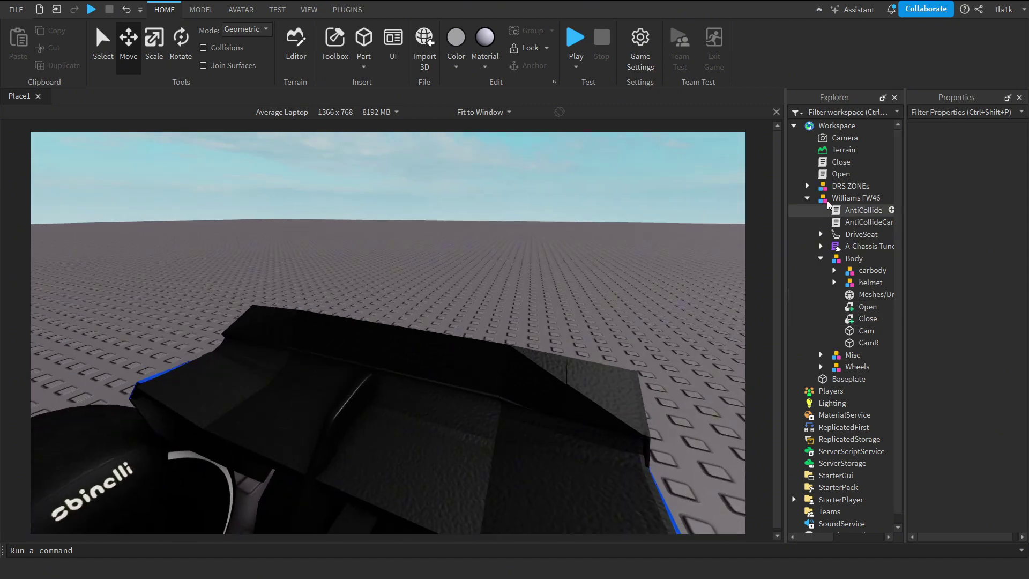
- Move the Open script into the Open flap union and the Close script into the Close flap union
drag(836, 174, 868, 307)
drag(824, 168, 871, 305)
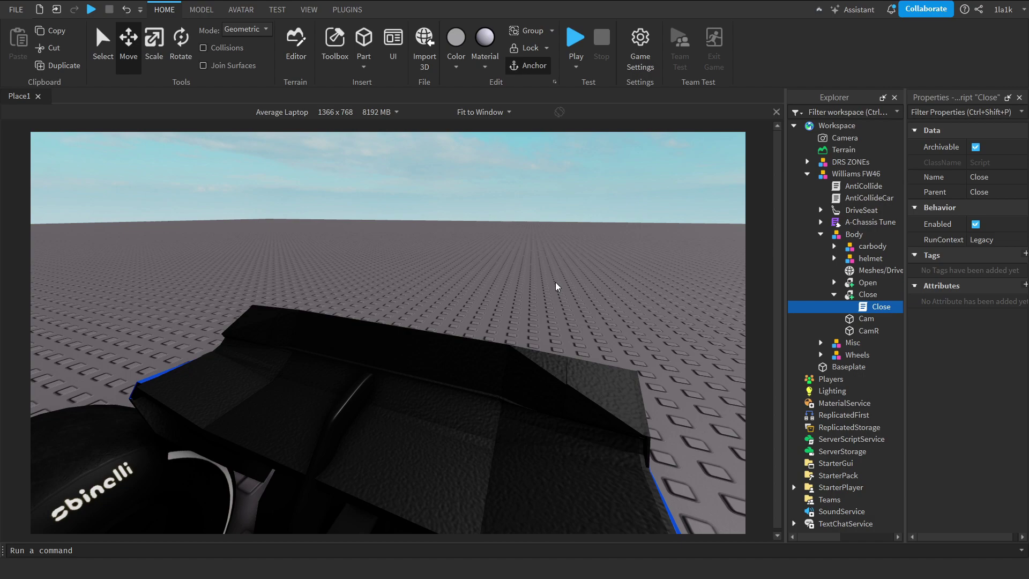
click(558, 286)
click(835, 295)
right_drag(615, 338, 643, 337)
click(508, 380)
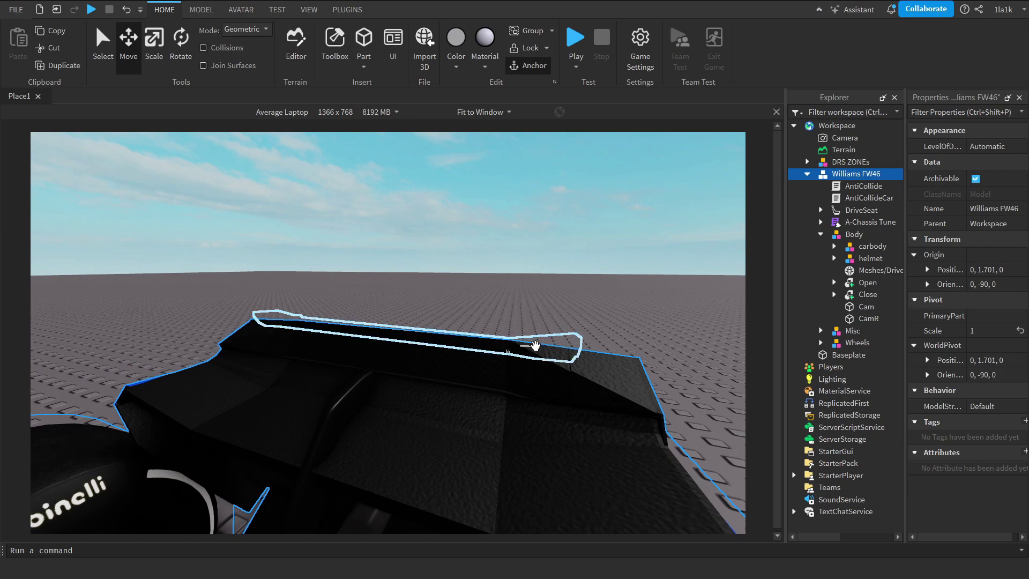
- Move the green DRSOPEN zone apart from the red DRSCLOSE zone so it stands between the car and the red zone
click(538, 280)
key(s)
right_drag(545, 280, 544, 280)
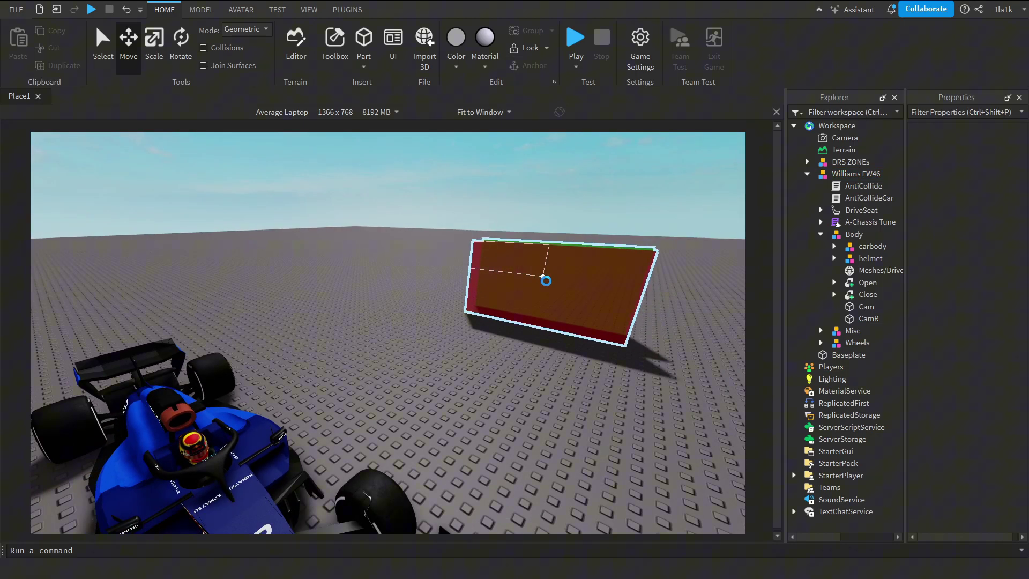
scroll(558, 343, down, 3)
drag(544, 281, 567, 363)
right_drag(545, 354, 567, 363)
drag(567, 363, 405, 374)
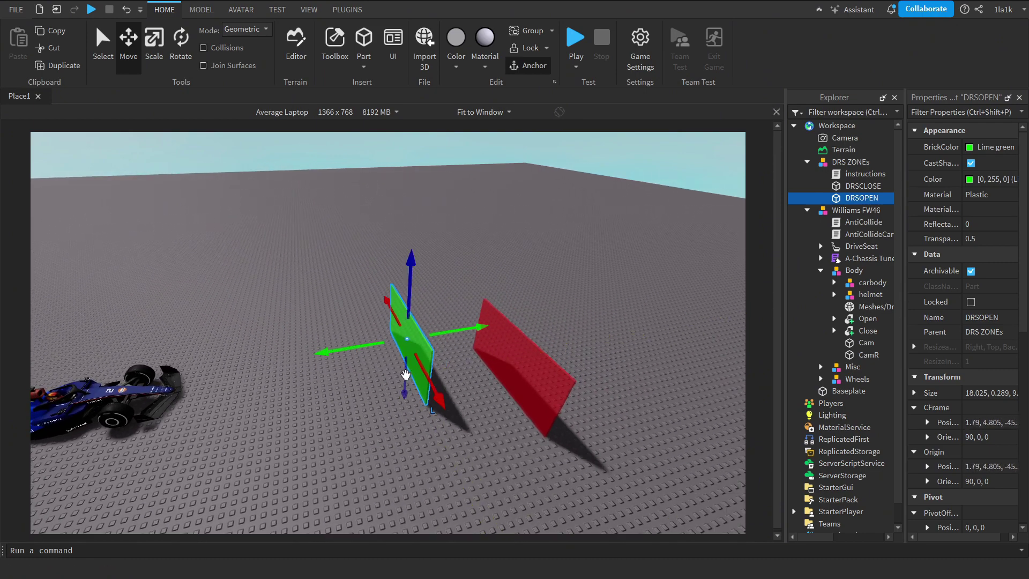
- Slide the Williams FW46 through the green zone toward the red zone and back behind the green one
right_drag(404, 374, 301, 307)
key(a)
click(302, 308)
drag(390, 336, 545, 373)
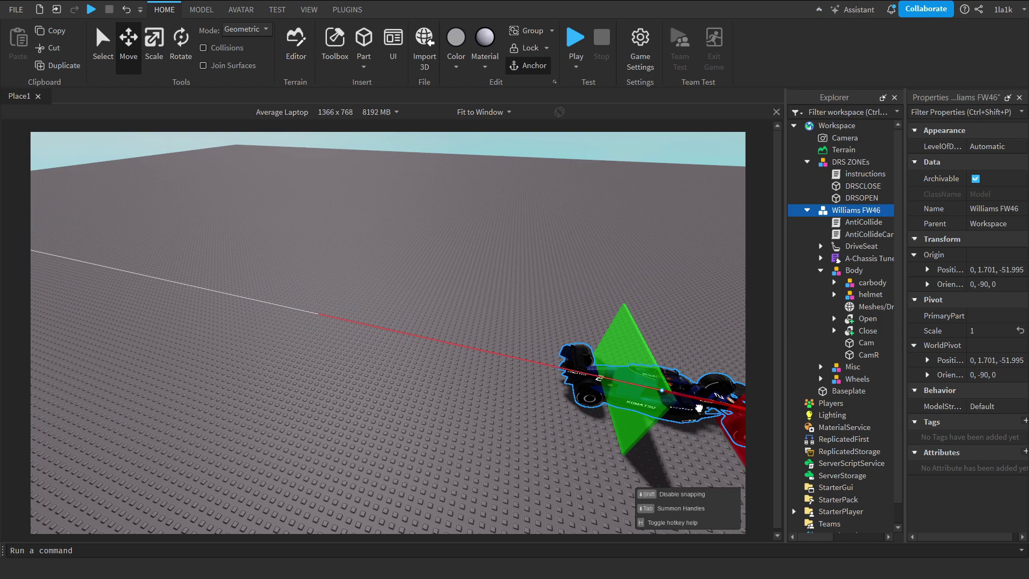
drag(699, 408, 366, 370)
click(560, 464)
drag(628, 390, 586, 425)
- Move the red DRSCLOSE zone much farther down the baseplate, well beyond the green DRSOPEN zone
right_drag(586, 425, 590, 448)
key(w)
click(590, 448)
key(d)
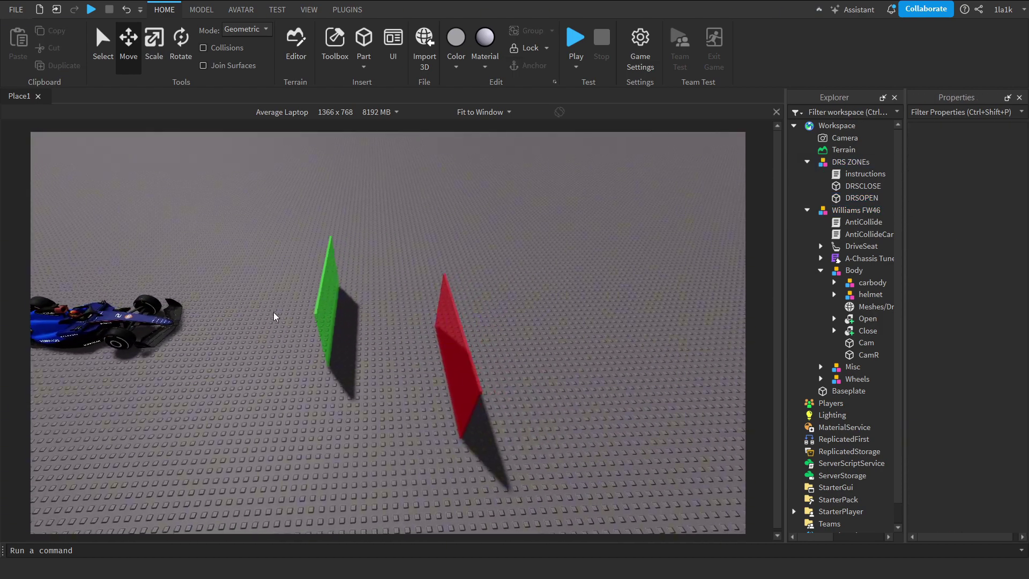
drag(442, 360, 506, 264)
key(w)
right_drag(506, 264, 506, 264)
key(d)
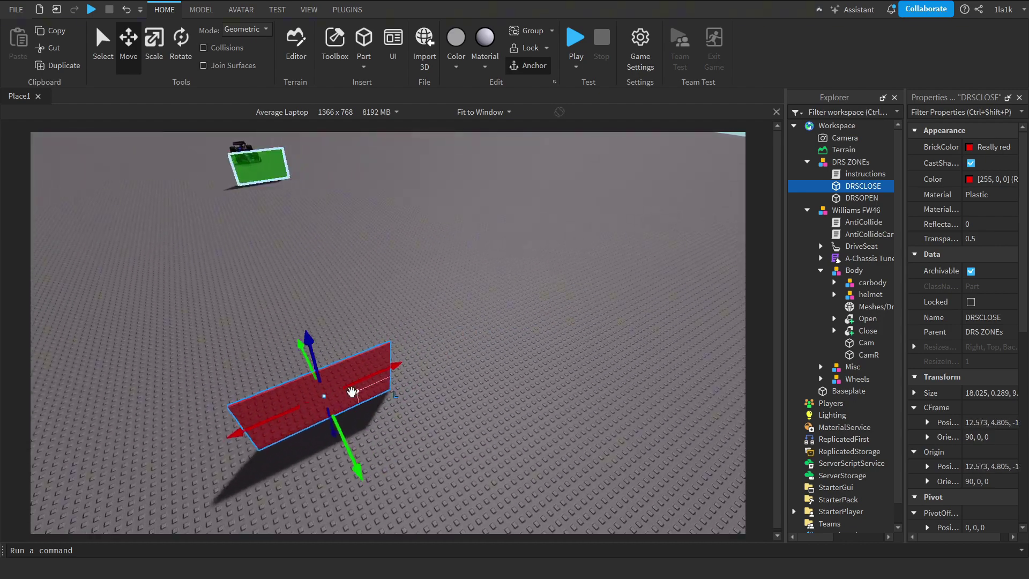
drag(342, 397, 414, 408)
click(267, 276)
mouse_move(267, 276)
right_down()
mouse_move(312, 298)
mouse_move(256, 279)
right_up()
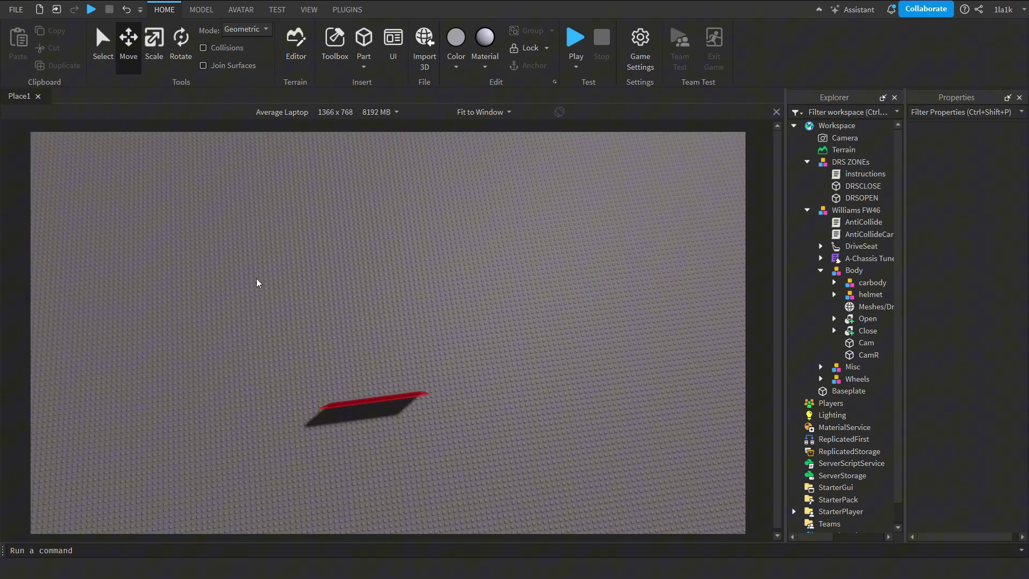
drag(272, 299, 420, 426)
right_drag(344, 271, 344, 271)
click(344, 271)
key(s)
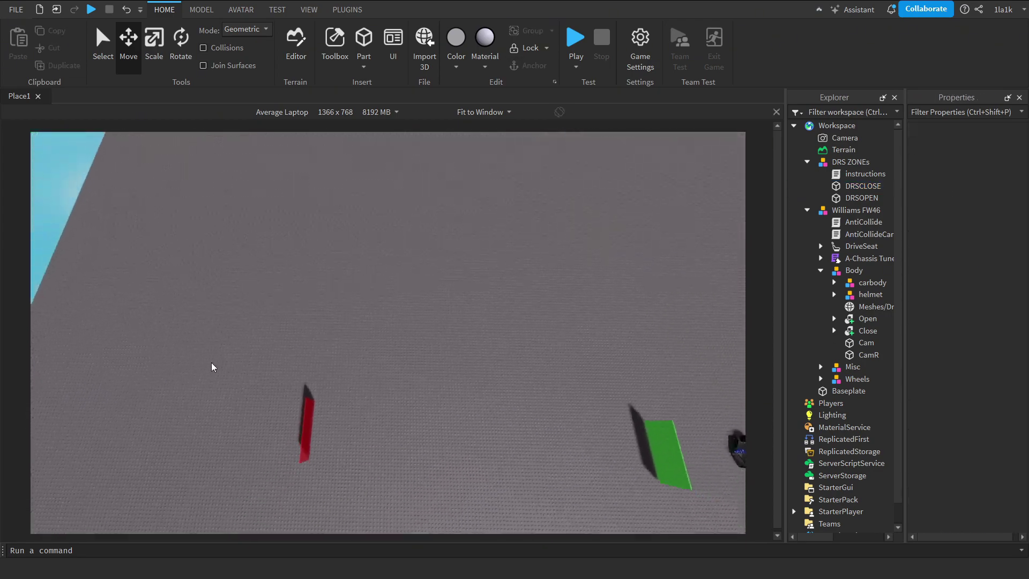
- Insert a SpawnLocation on the baseplate near the car and the green zone
drag(209, 353, 413, 459)
click(413, 443)
right_drag(414, 443, 420, 425)
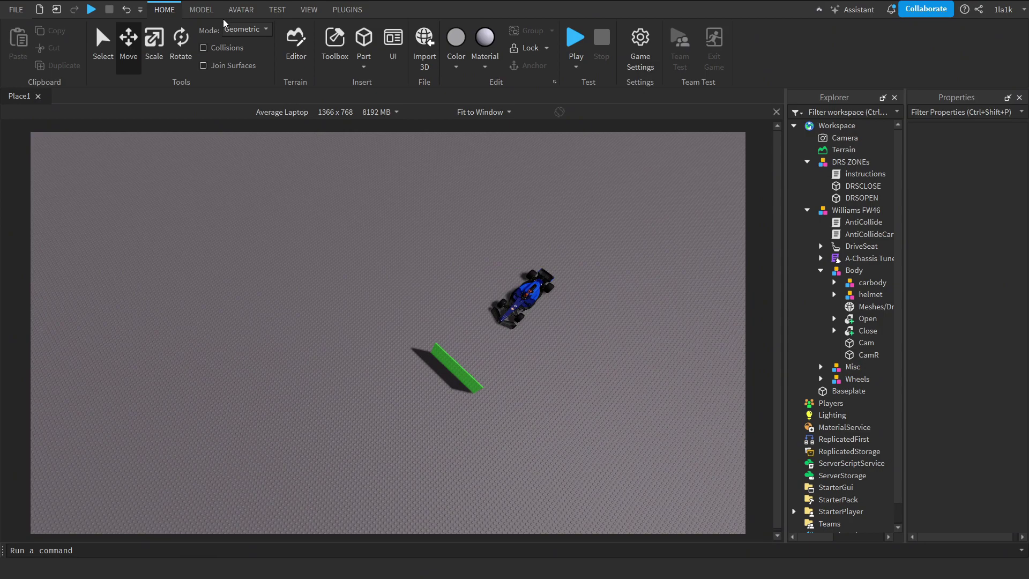
click(202, 10)
click(838, 62)
click(857, 56)
key(f)
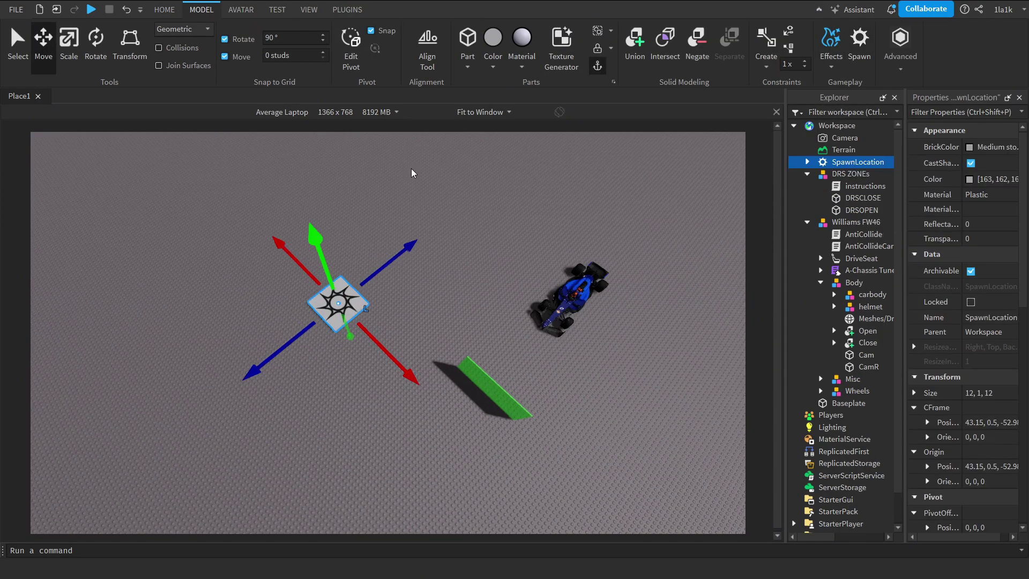
- Move the SpawnLocation beside the car, to about X 17.9 and Z -8.1
drag(386, 360, 384, 343)
right_drag(384, 343, 384, 343)
key(e)
drag(303, 343, 415, 277)
key(ctrl+1)
- Start a play test, close the Brushtool panel and walk the avatar into the car's driver seat
click(163, 10)
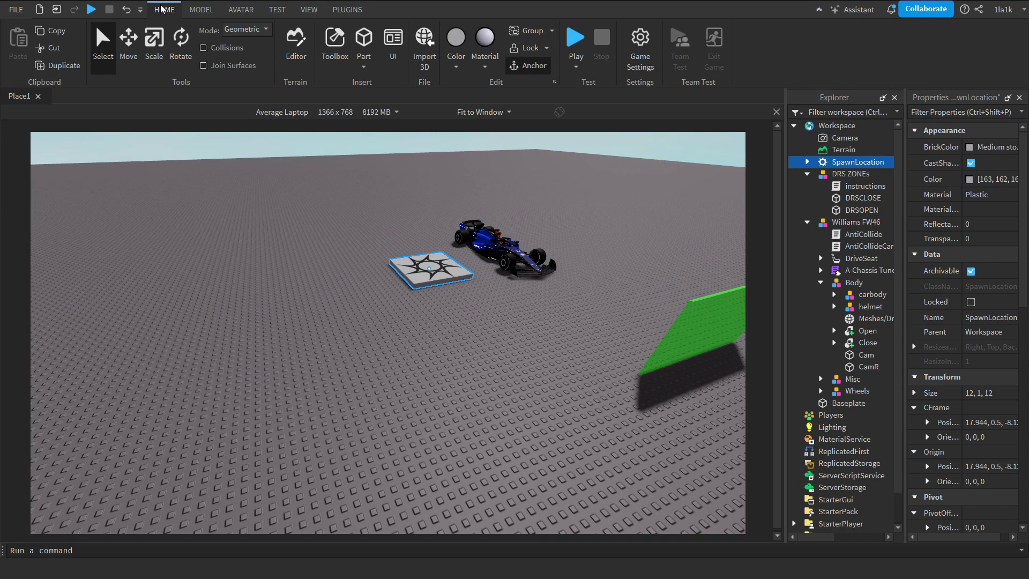
click(584, 41)
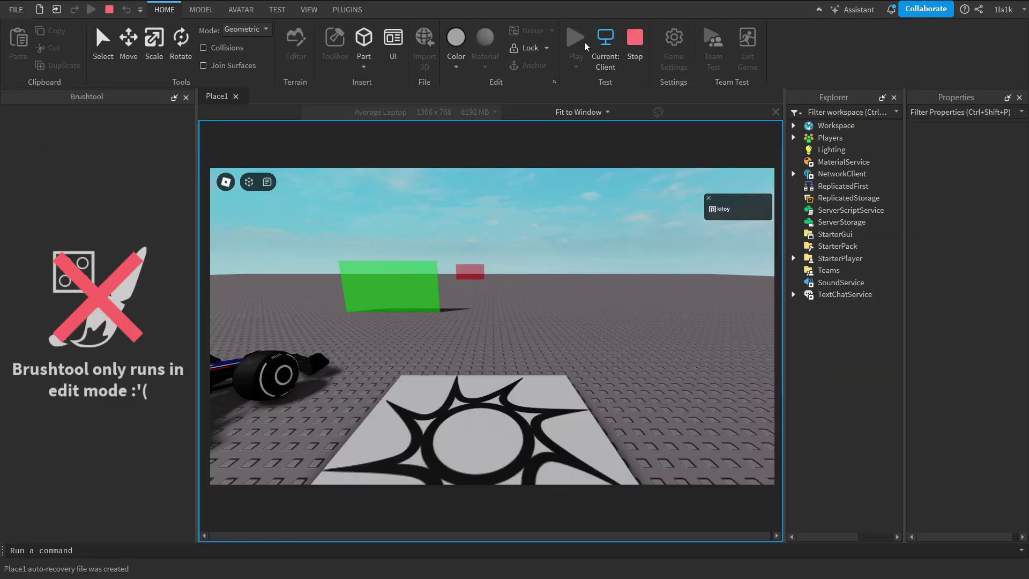
click(186, 97)
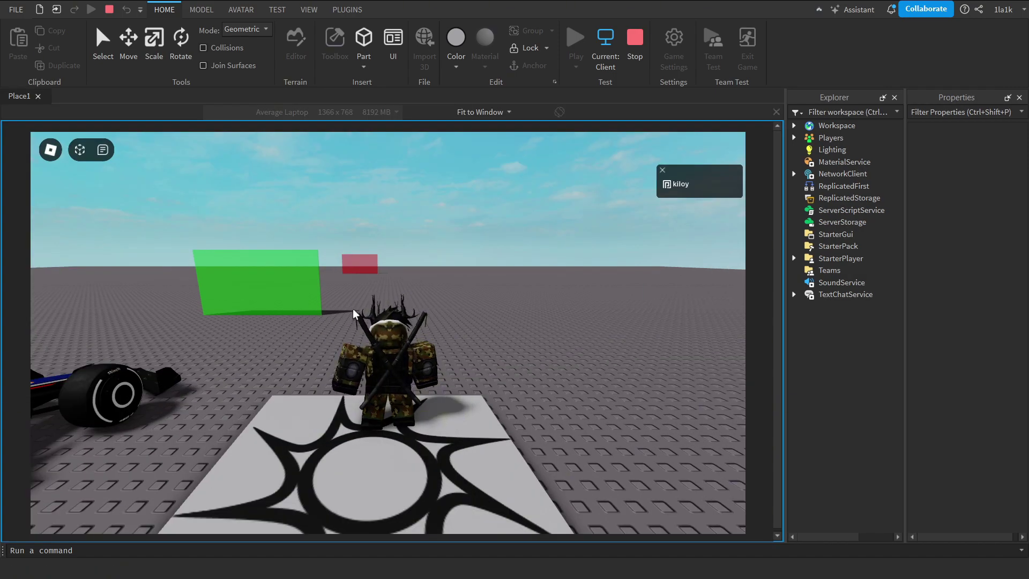
key(w)
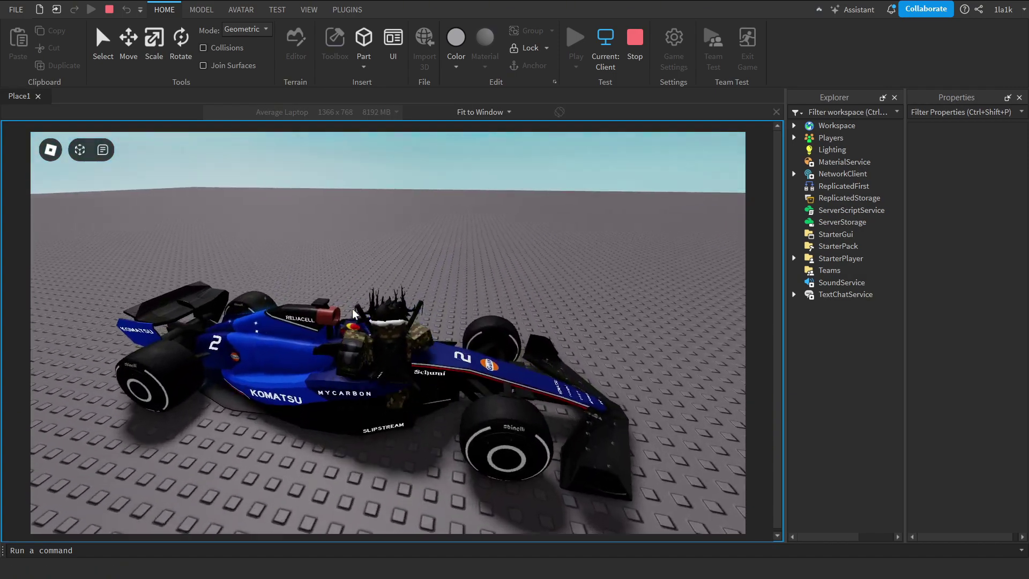
key(x)
scroll(354, 314, up, 3)
right_drag(353, 314, 353, 314)
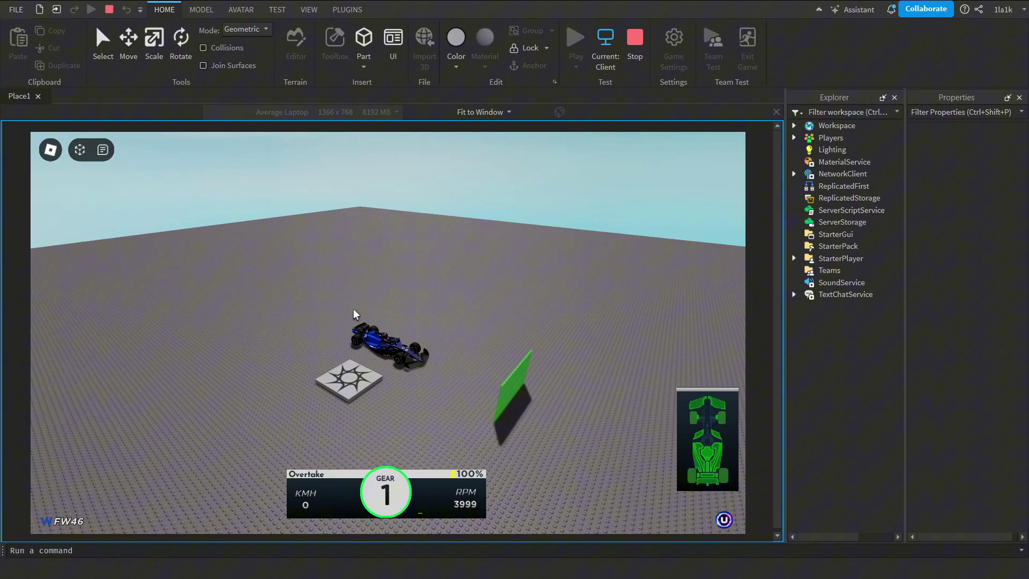
- Drive the car through the green and red DRS zones and check the rear wing flap after each zone
scroll(353, 314, up, 3)
right_drag(353, 314, 360, 311)
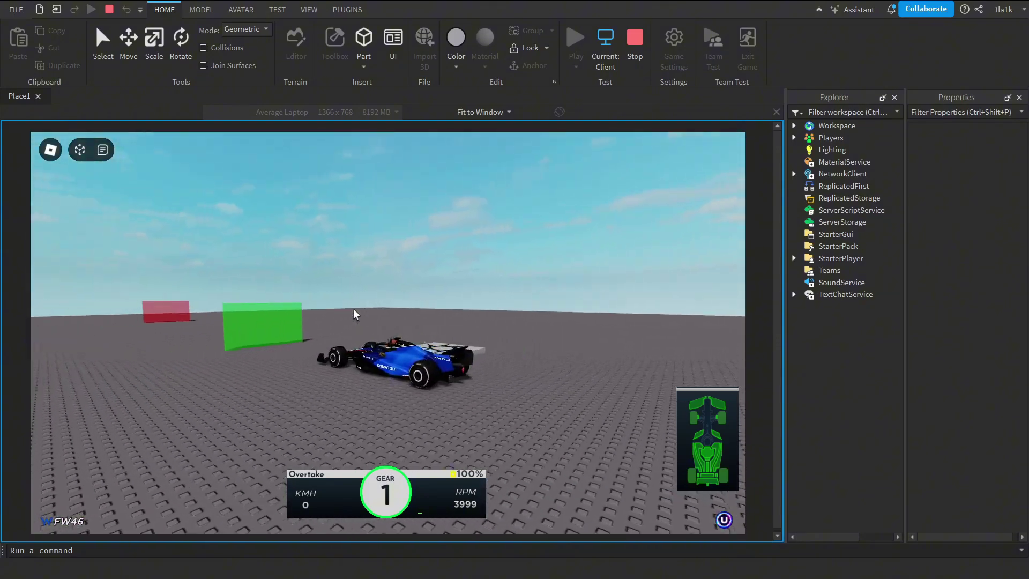
key(w)
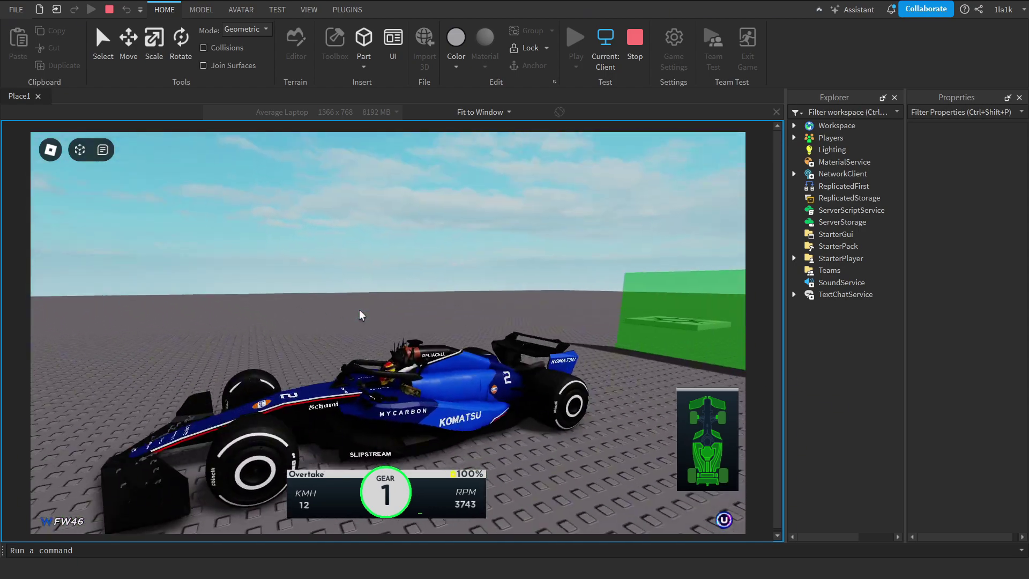
key(w)
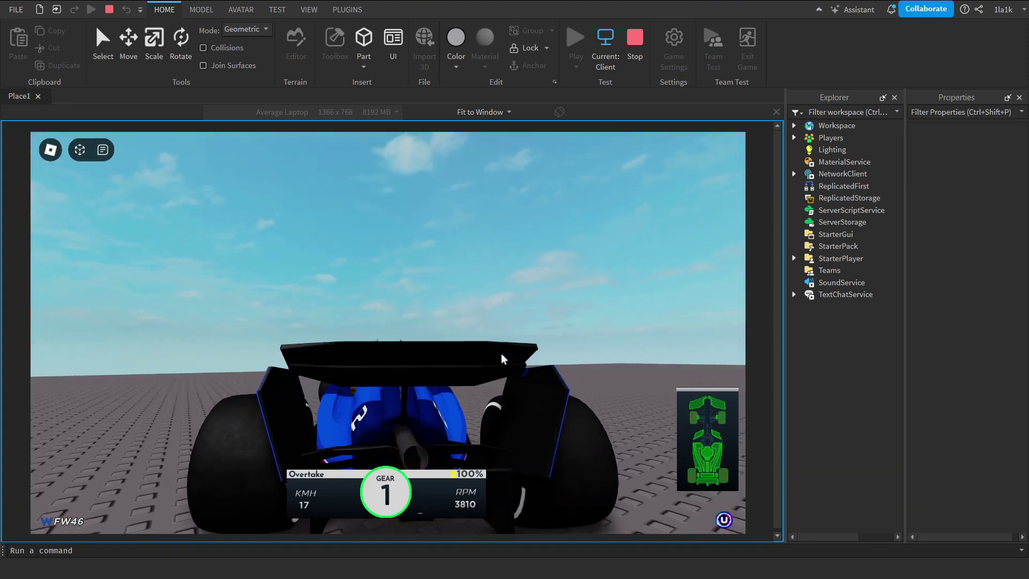
right_drag(501, 354, 501, 354)
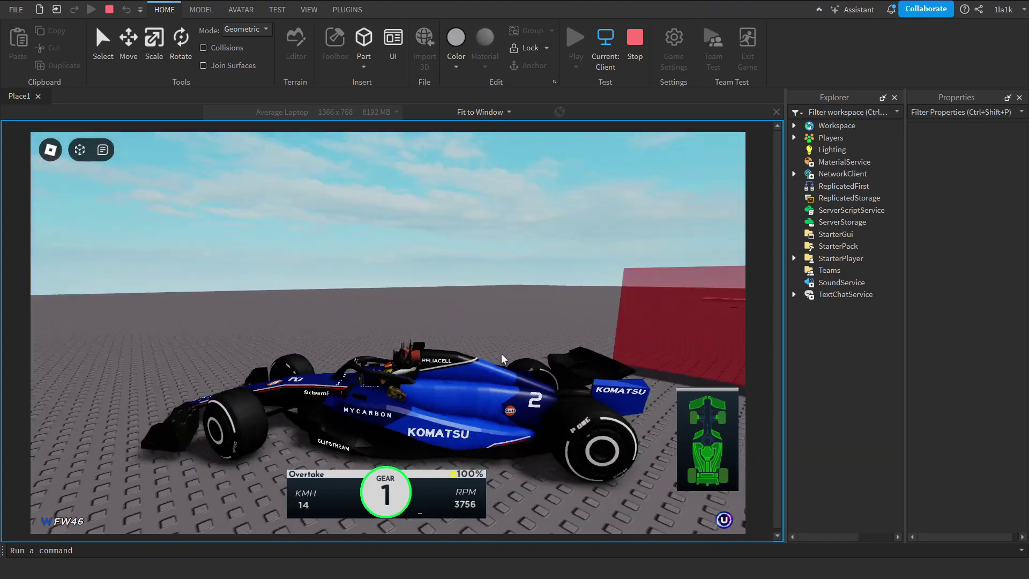
key(w)
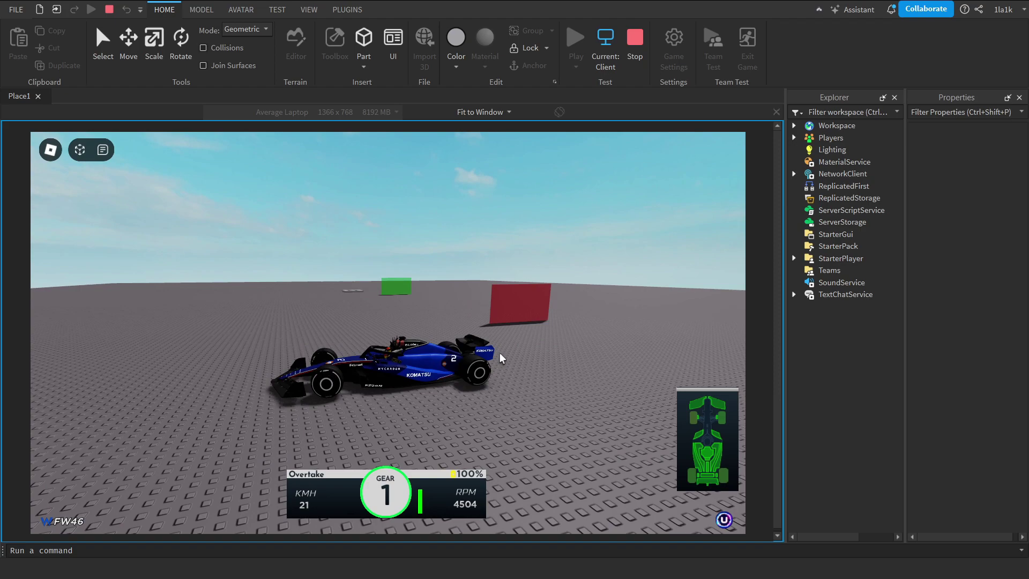
key(d)
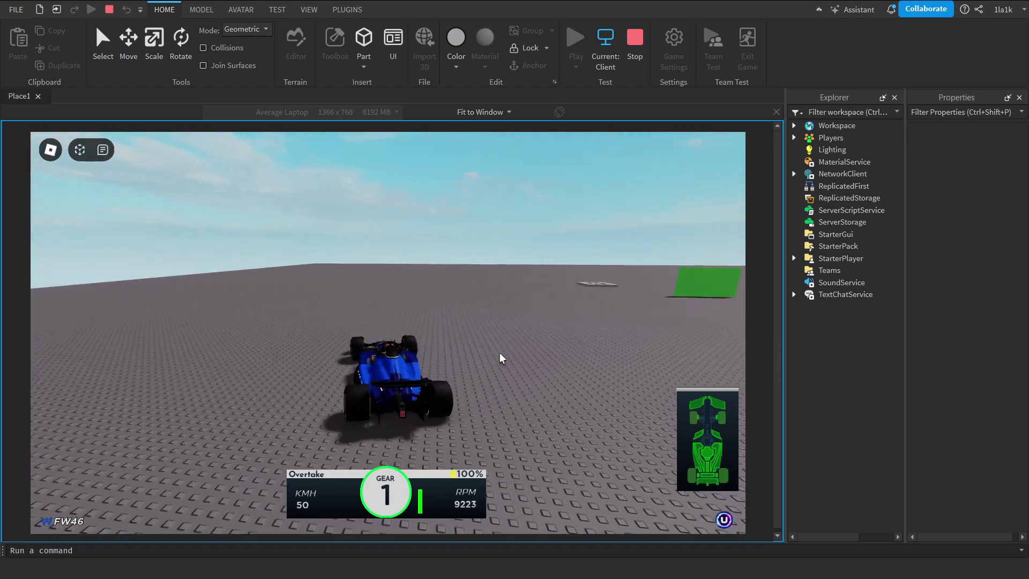
key(a)
key(d)
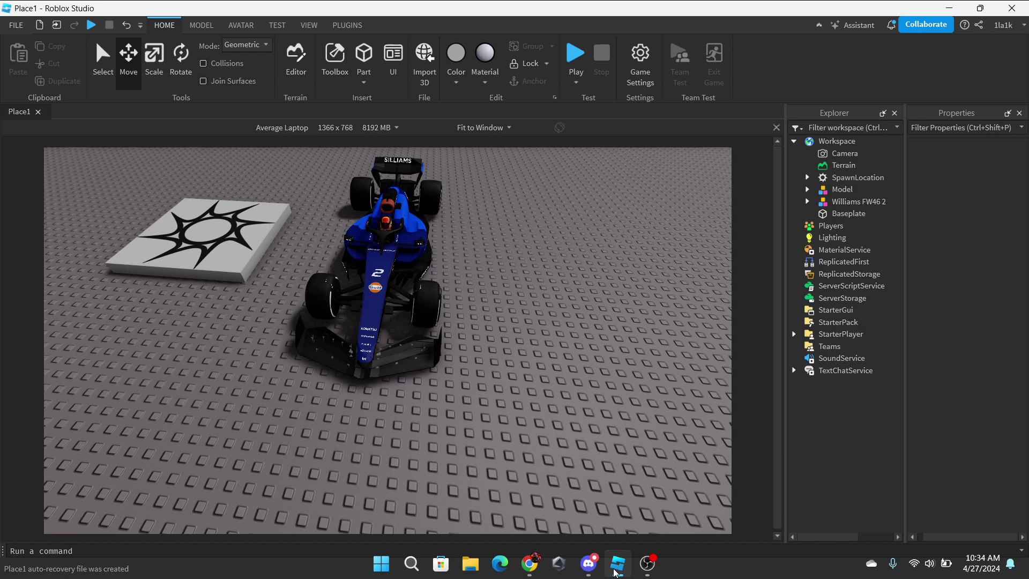
- Ungroup the crash kit Model in Workspace so its Break, Collide, Crash, Health and Sparks items sit directly in Workspace
click(836, 190)
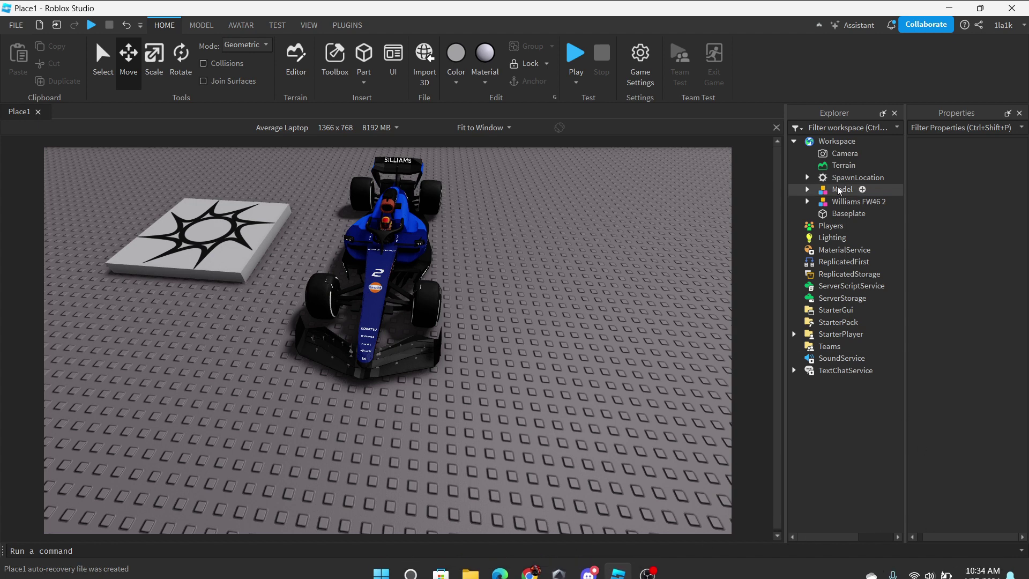
click(808, 190)
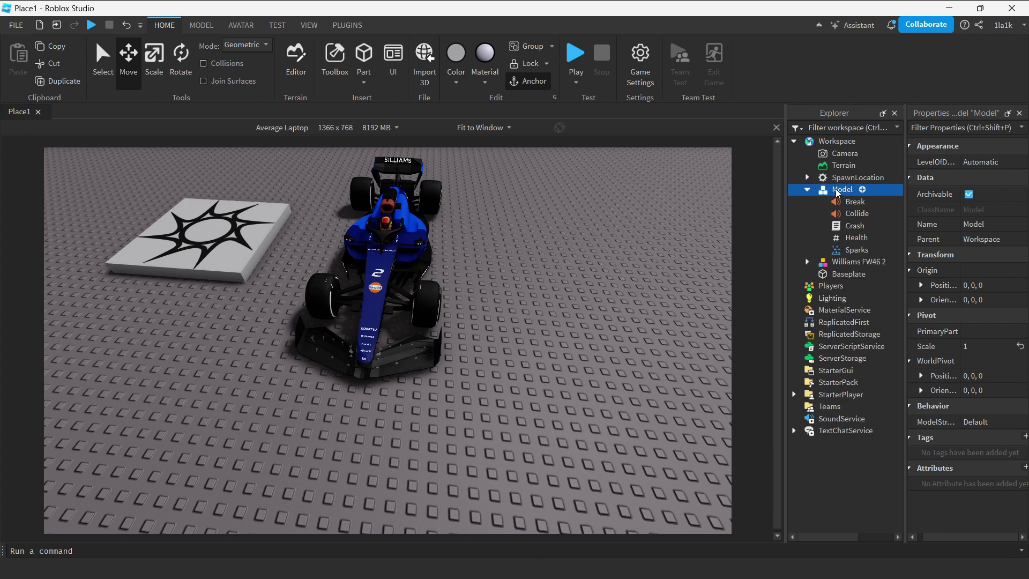
right_click(645, 283)
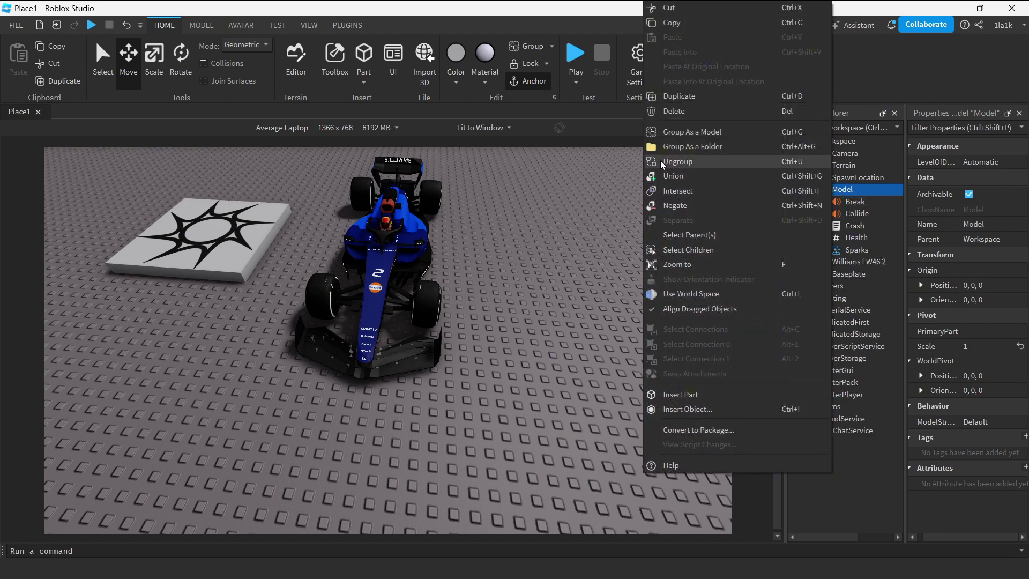
click(660, 160)
click(638, 290)
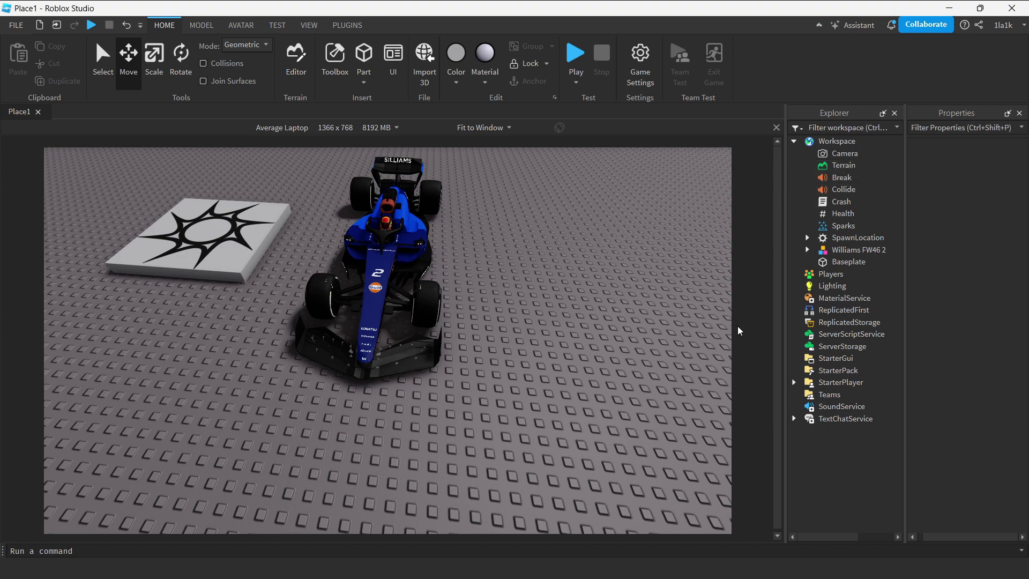
- Move the car's front wing union "fw" out of carbody into the Williams FW46 2 Body model
right_drag(539, 363, 523, 354)
alt+click(438, 386)
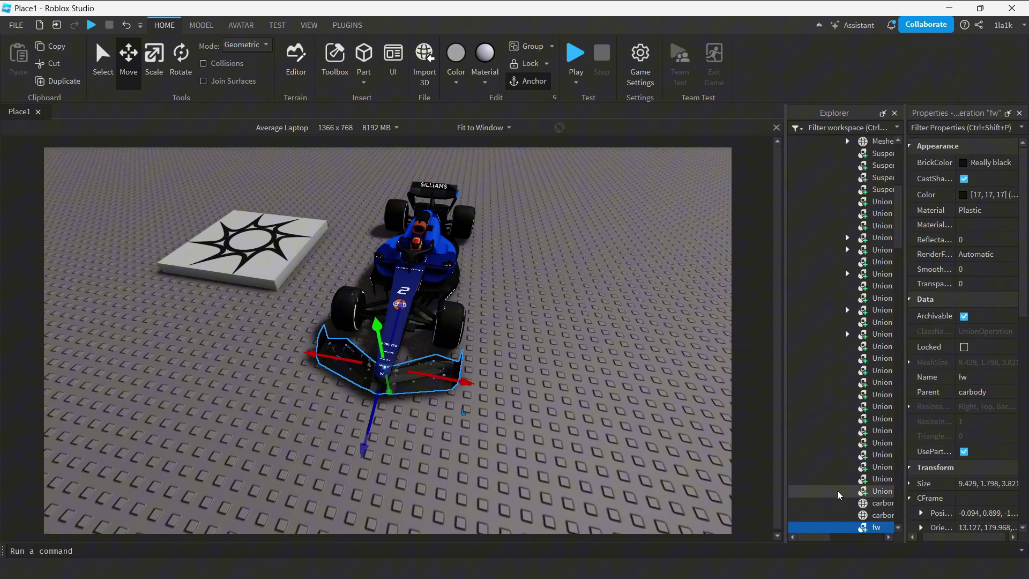
scroll(832, 463, up, 6)
drag(861, 529, 854, 264)
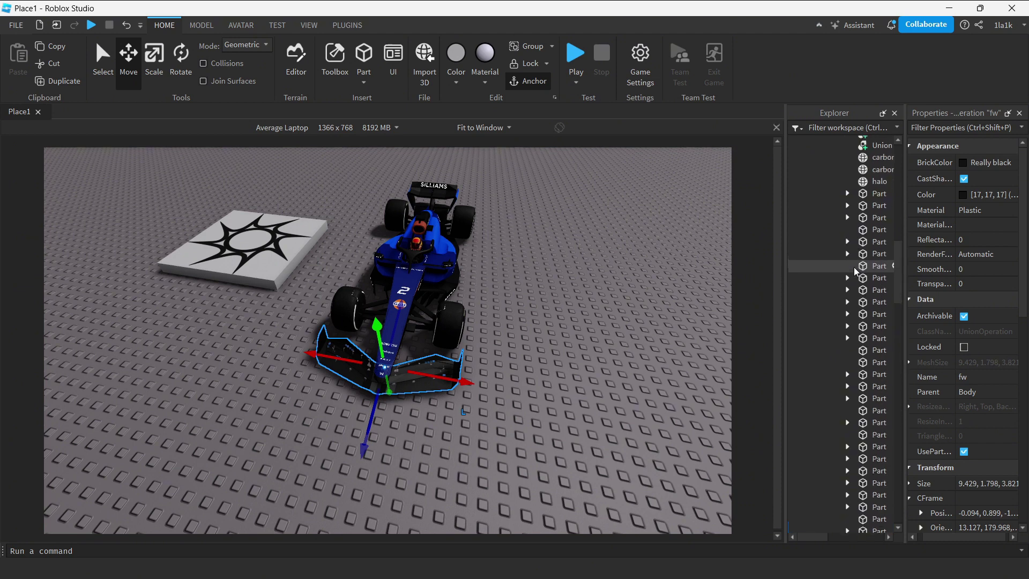
scroll(854, 267, up, 6)
click(834, 282)
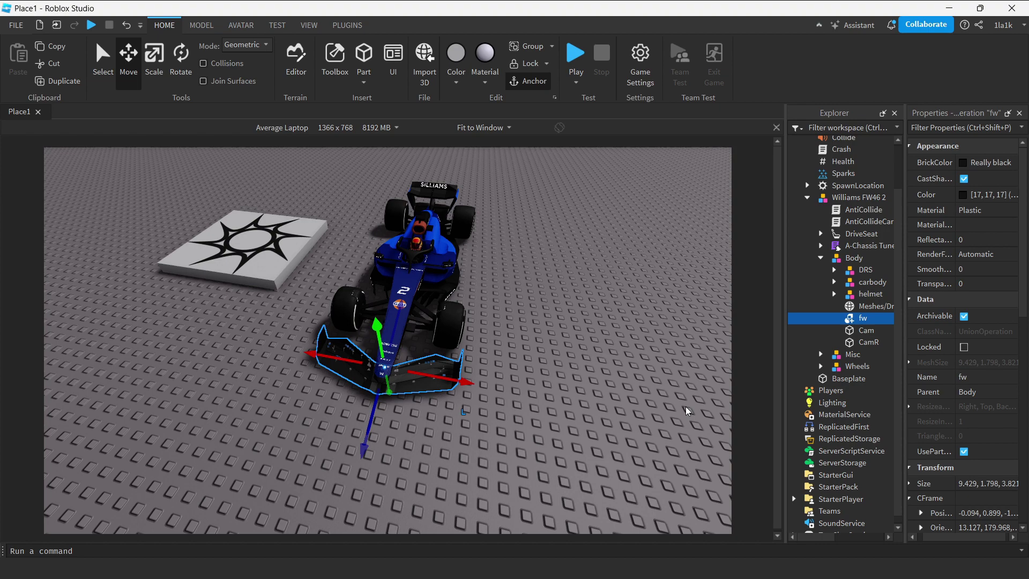
click(871, 306)
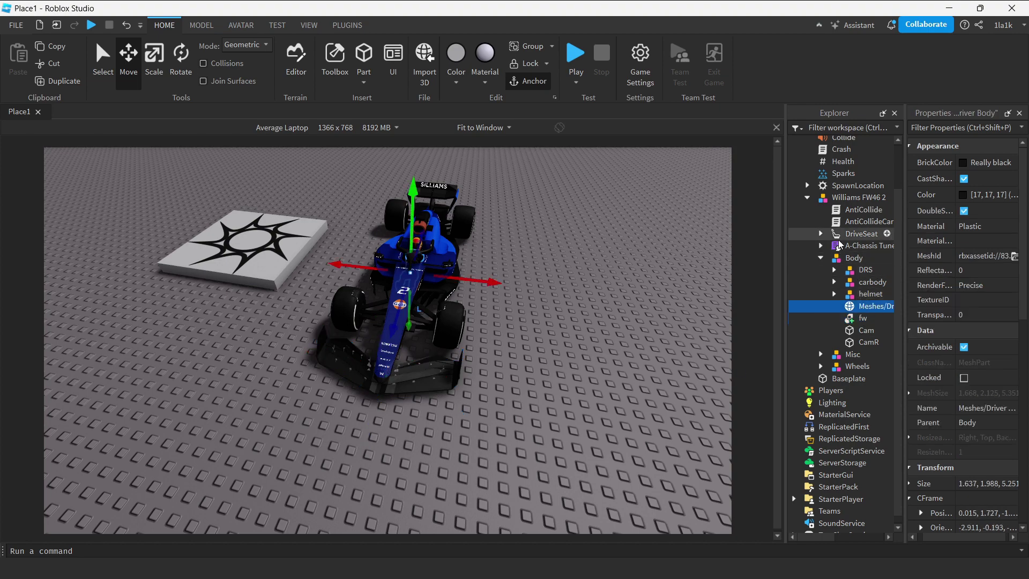
scroll(842, 161, up, 2)
click(841, 177)
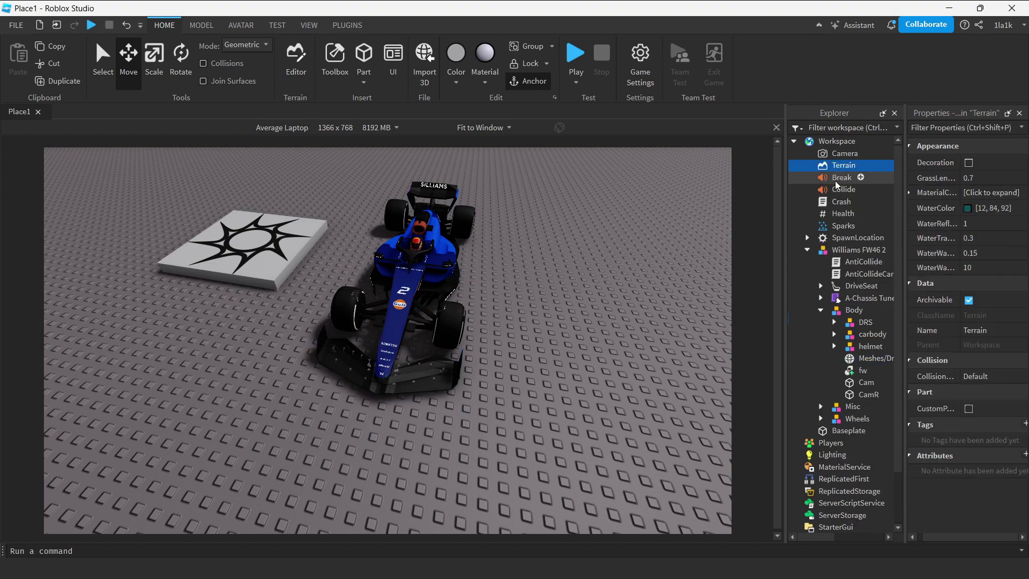
shift+click(840, 226)
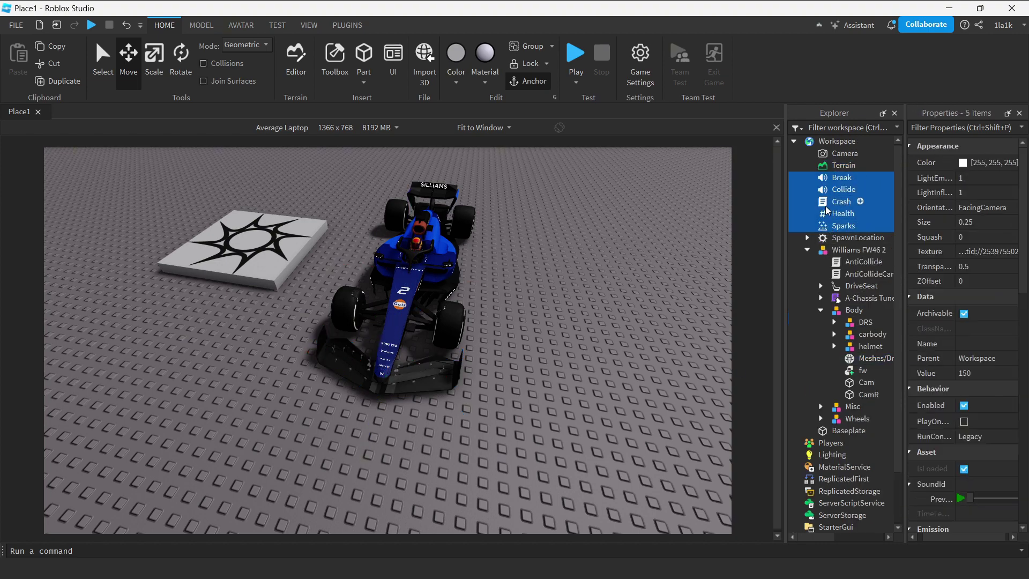
click(830, 178)
mouse_move(829, 178)
mouse_down()
mouse_move(836, 239)
mouse_move(828, 237)
mouse_up()
click(830, 190)
click(828, 203)
click(824, 215)
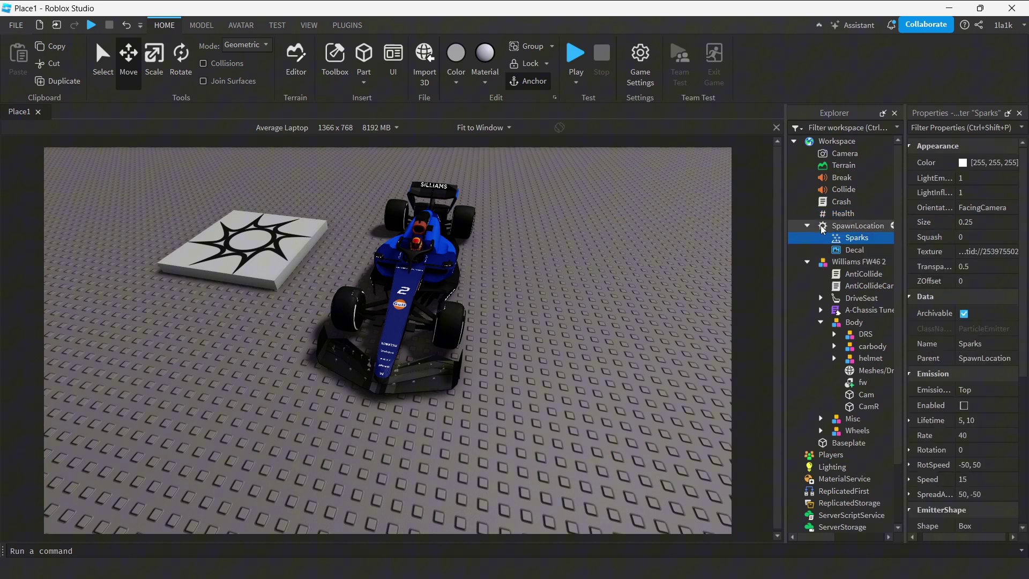
click(125, 26)
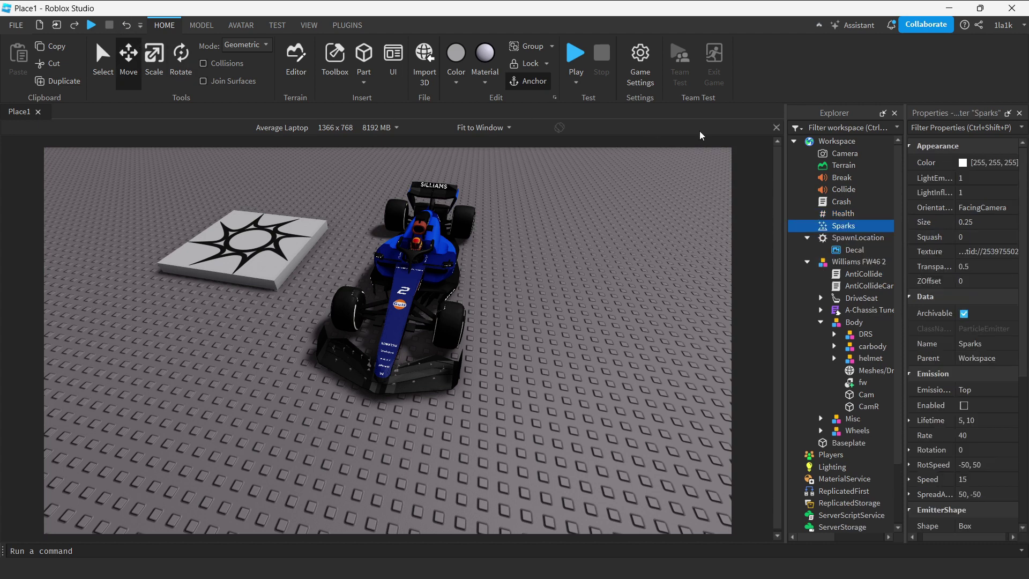
click(807, 238)
- Move Break, Collide, Crash, Health and Sparks from Workspace into the front wing union "fw"
click(820, 180)
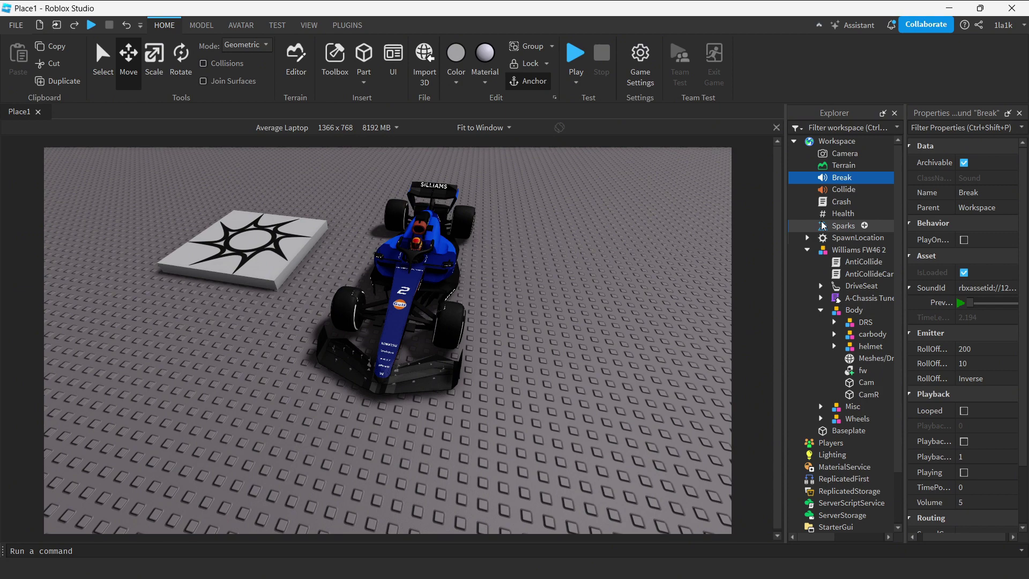
shift+click(843, 225)
drag(843, 225, 868, 373)
click(854, 300)
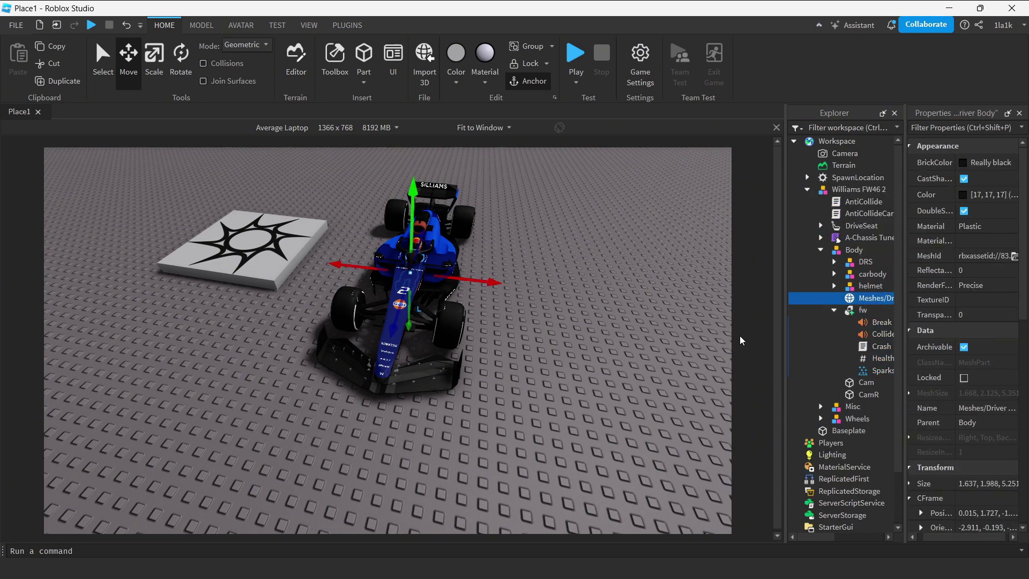
- Insert a part ahead of the car and scale it into an upright wall about 100 studs wide
click(578, 372)
right_drag(578, 372, 579, 372)
scroll(579, 372, down, 5)
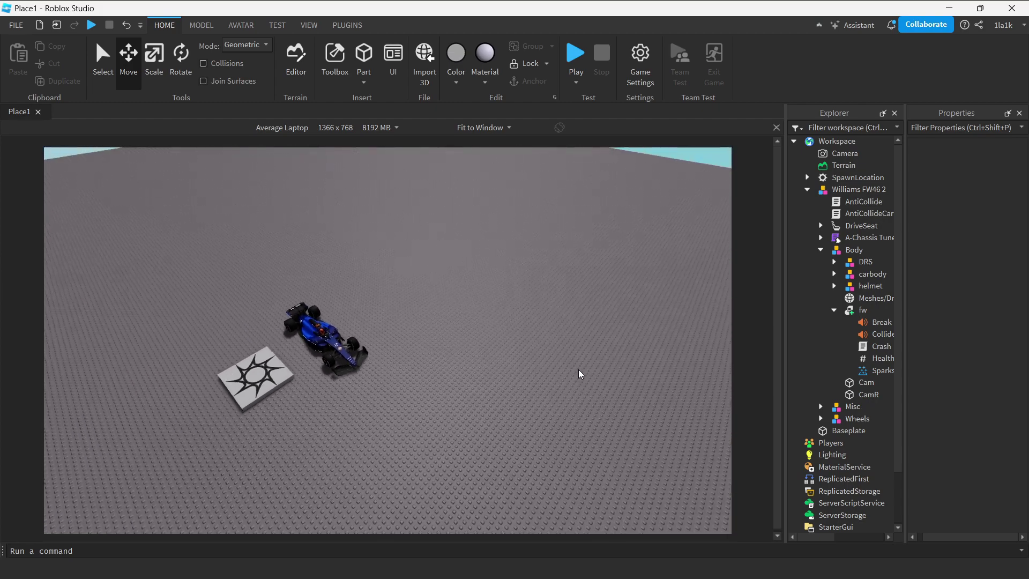
key(s)
click(364, 59)
key(f)
right_drag(432, 345, 432, 345)
drag(434, 346, 436, 344)
right_drag(437, 345, 437, 344)
scroll(436, 344, down, 5)
drag(436, 344, 433, 264)
key(ctrl+3)
ctrl+drag(405, 310, 262, 298)
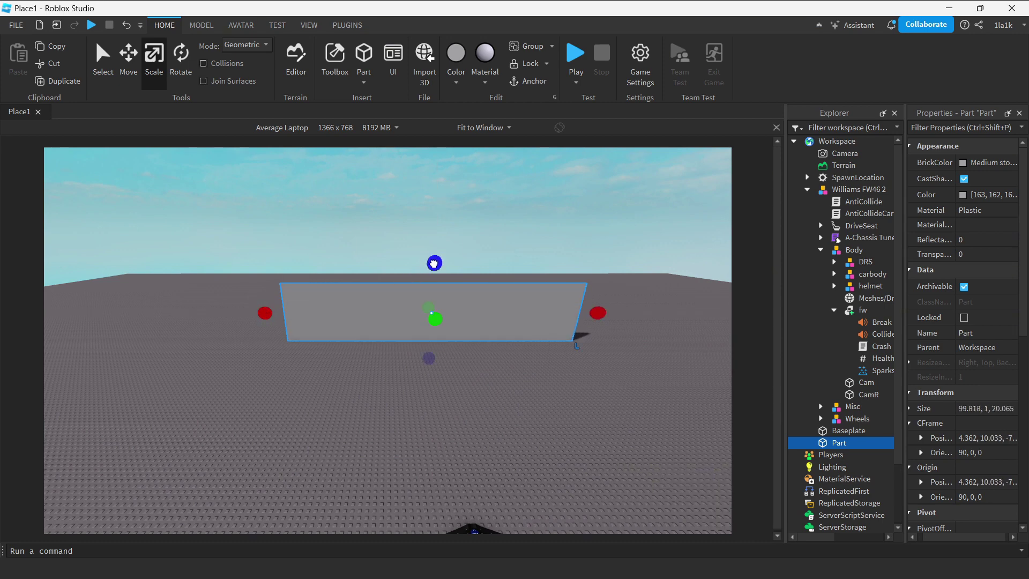
click(563, 238)
- Start a play test, close the Brushtool panel and walk the avatar into the driver seat
key(s)
key(d)
key(q)
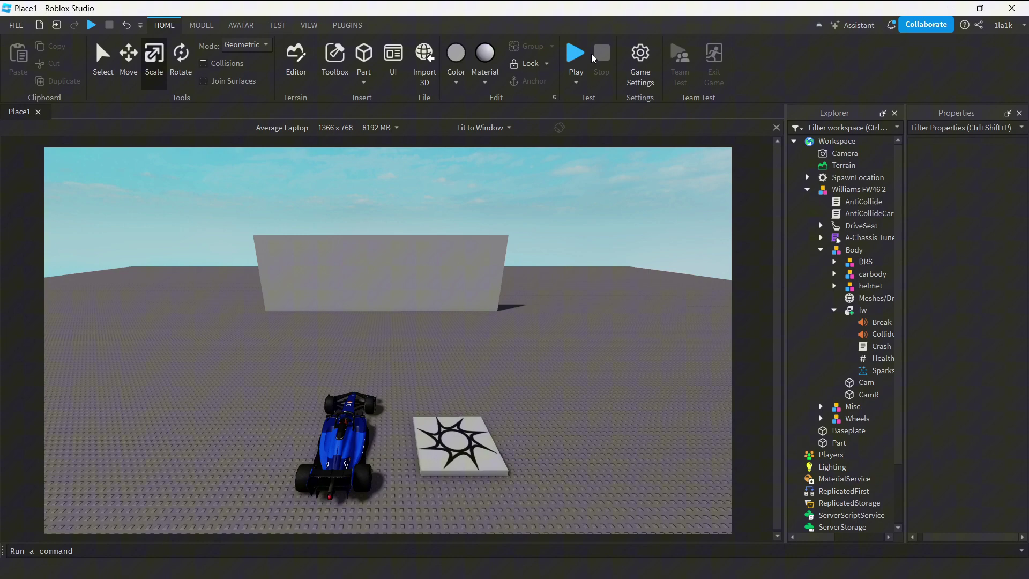
click(586, 52)
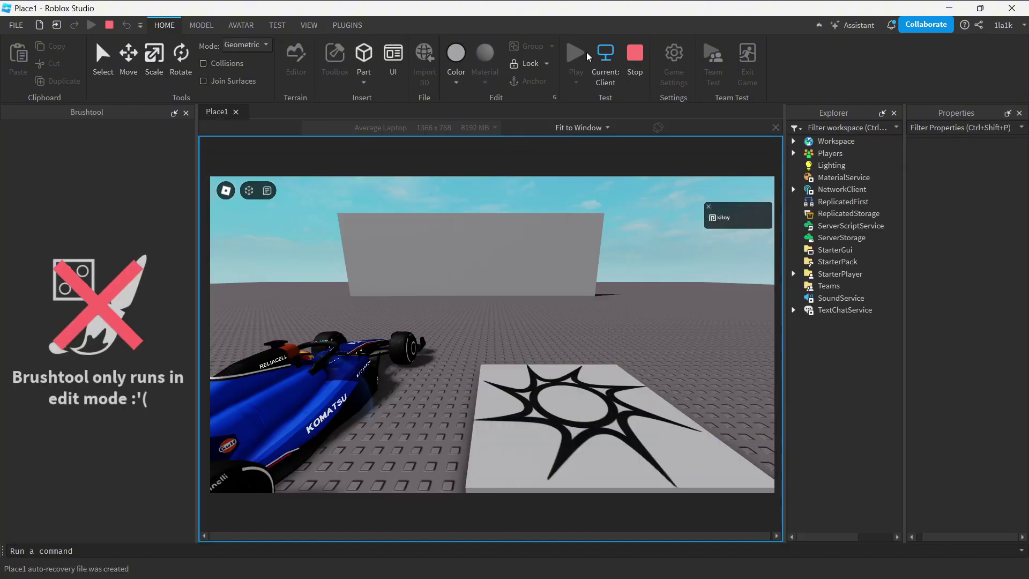
click(186, 112)
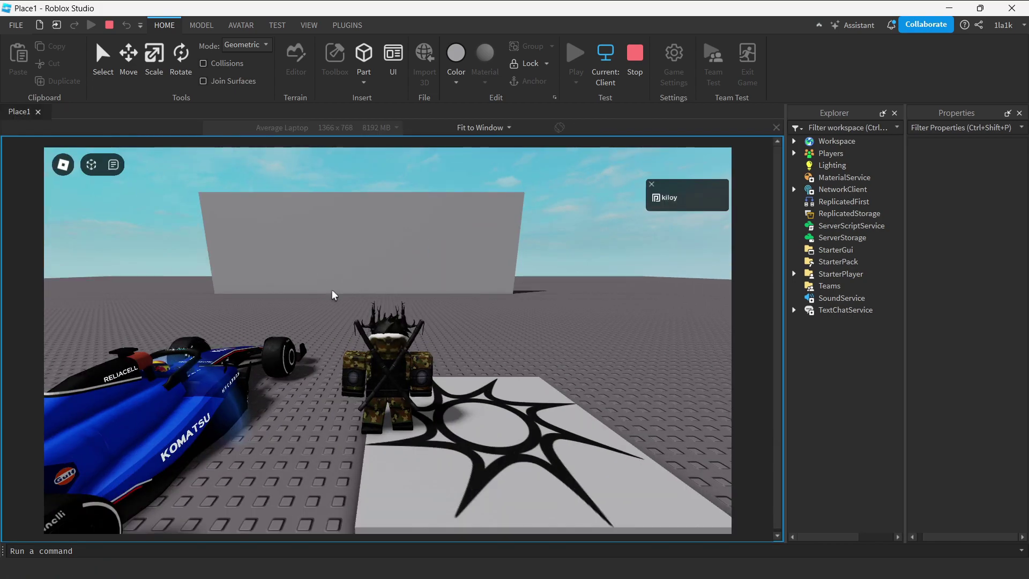
key(w)
right_drag(332, 291, 338, 293)
scroll(337, 292, down, 5)
- Reverse the car away from the wall, drive forward and cycle through the car's camera views
key(s)
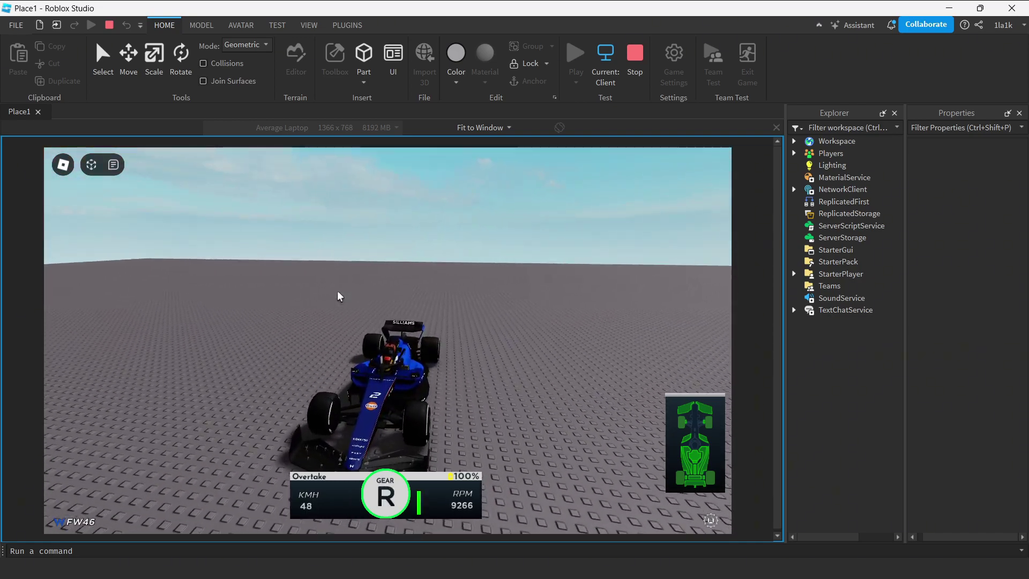
key(w)
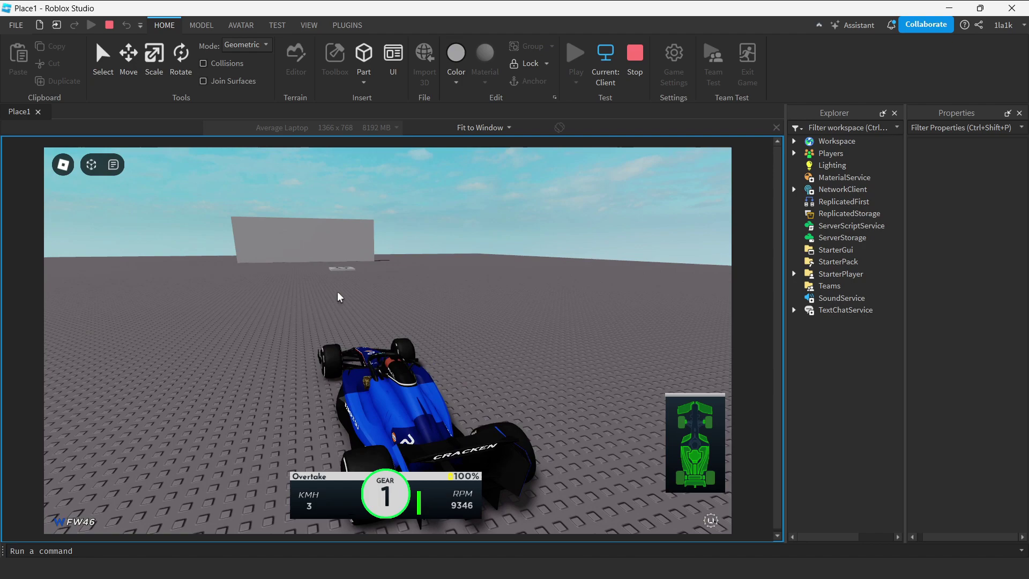
key(v)
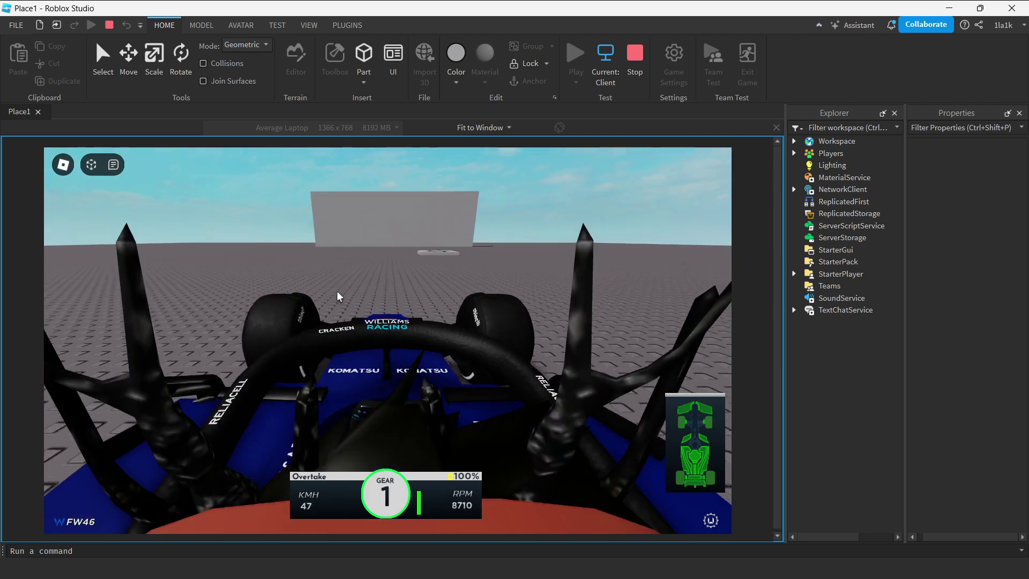
key(v)
key(v)
key(v)
- Drive the car into the wall, back it away and inspect the front wing from the side
key(s)
key(w)
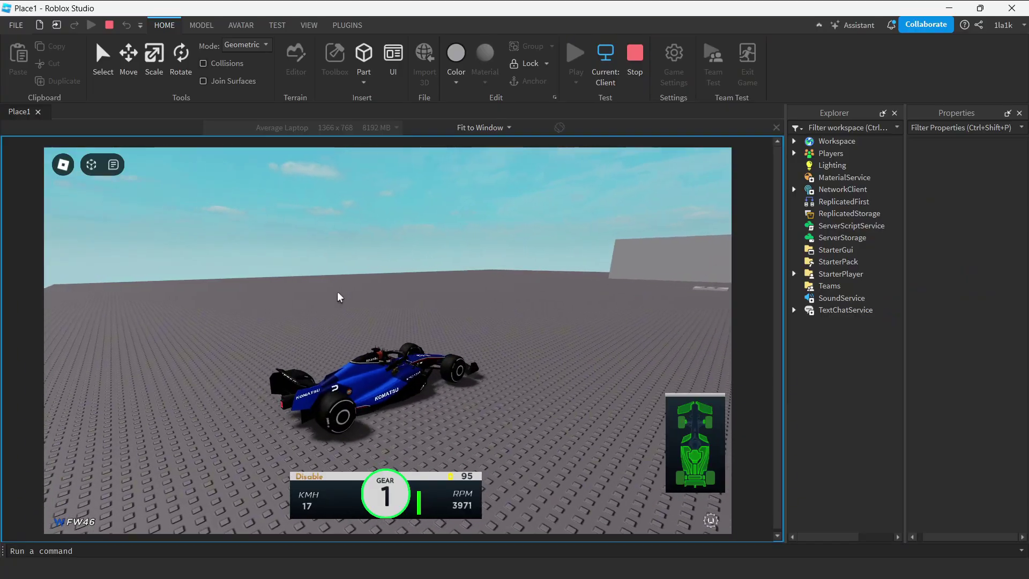
key(w)
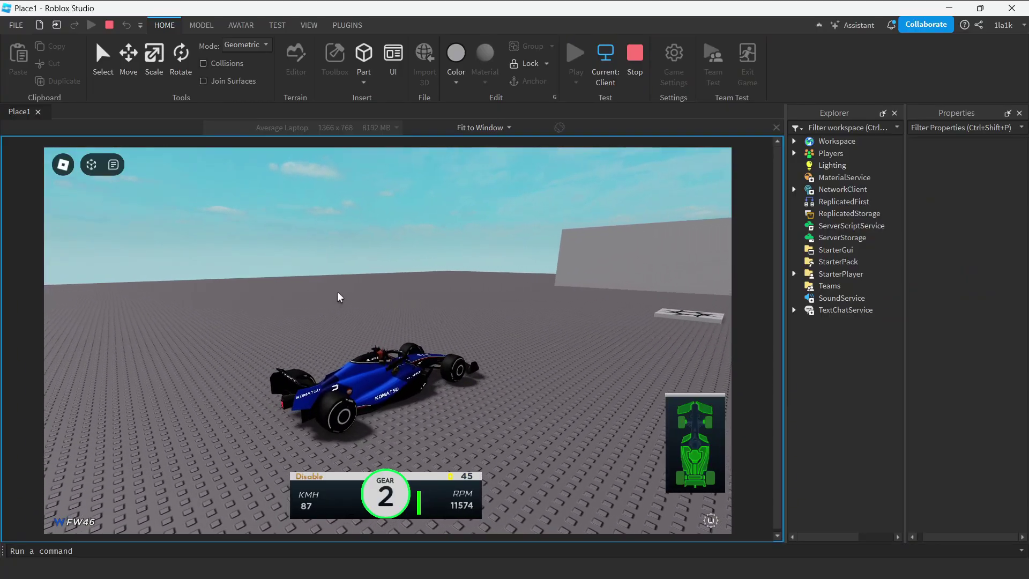
key(s)
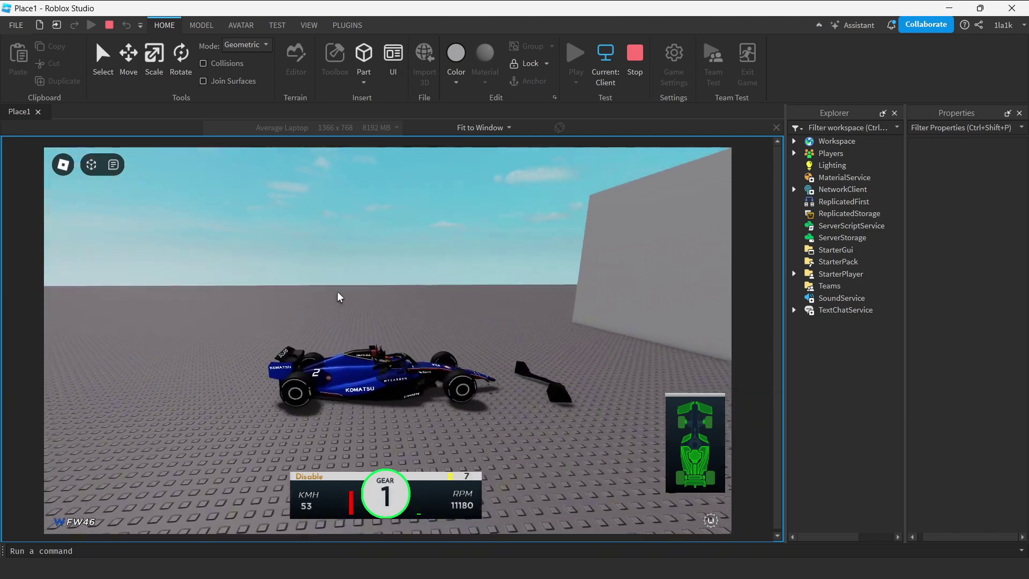
key(w)
right_drag(337, 292, 337, 292)
key(s)
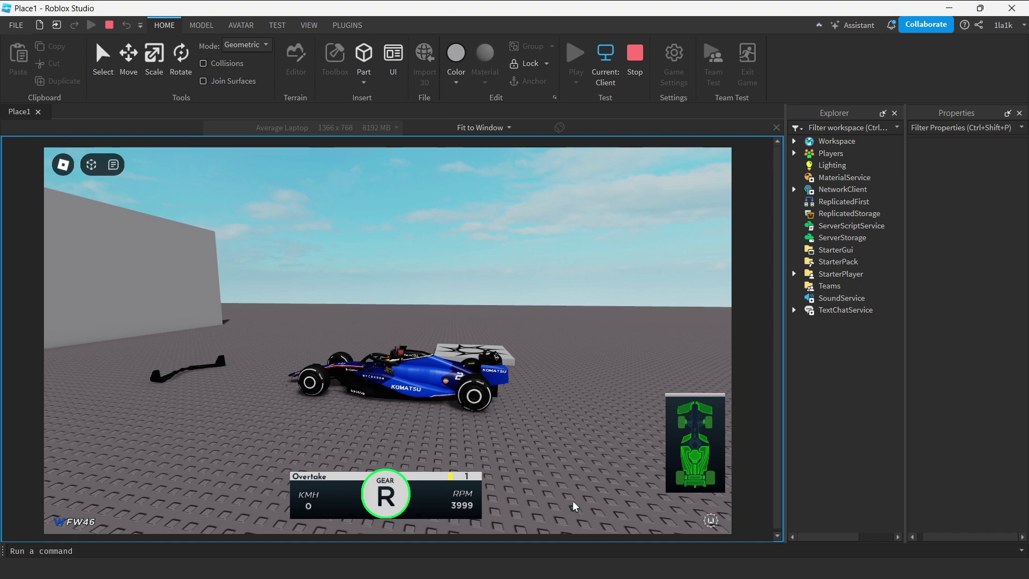
right_drag(573, 502, 573, 502)
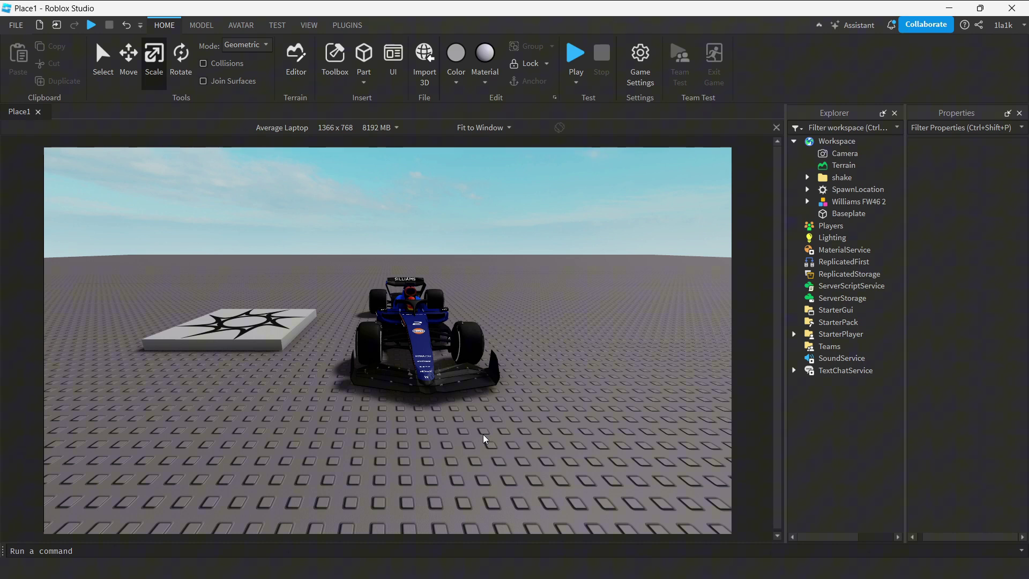
- Move the Camera_Bob script from the shake folder into the Plugins folder of the car's A-Chassis Tune
key(d)
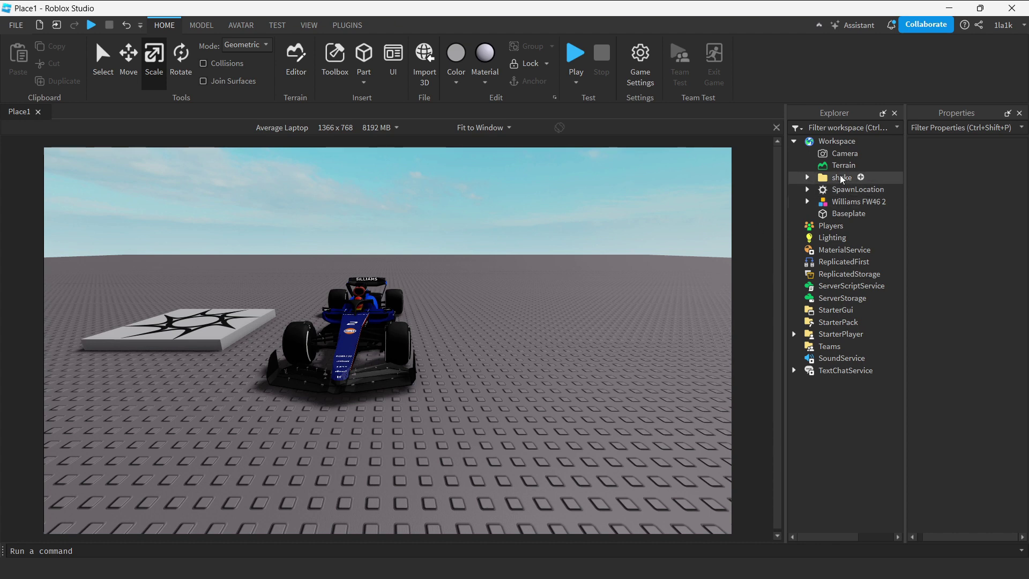
drag(841, 178, 844, 179)
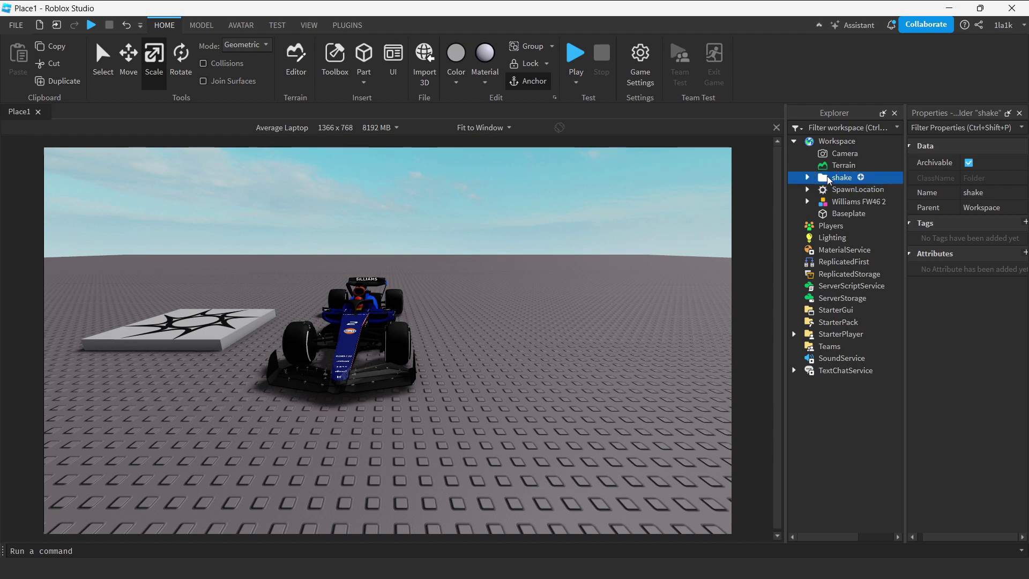
click(807, 178)
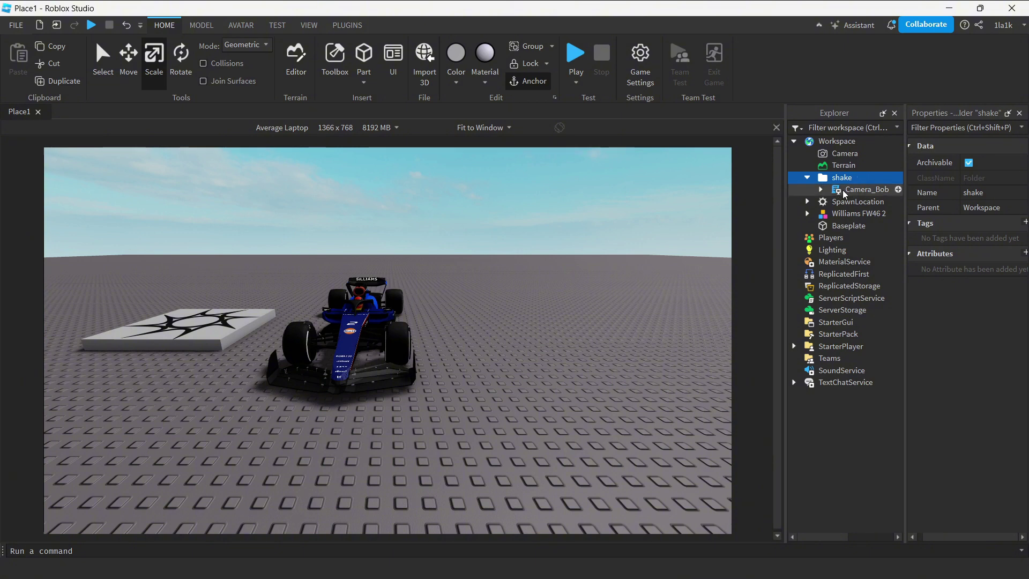
click(837, 190)
click(836, 180)
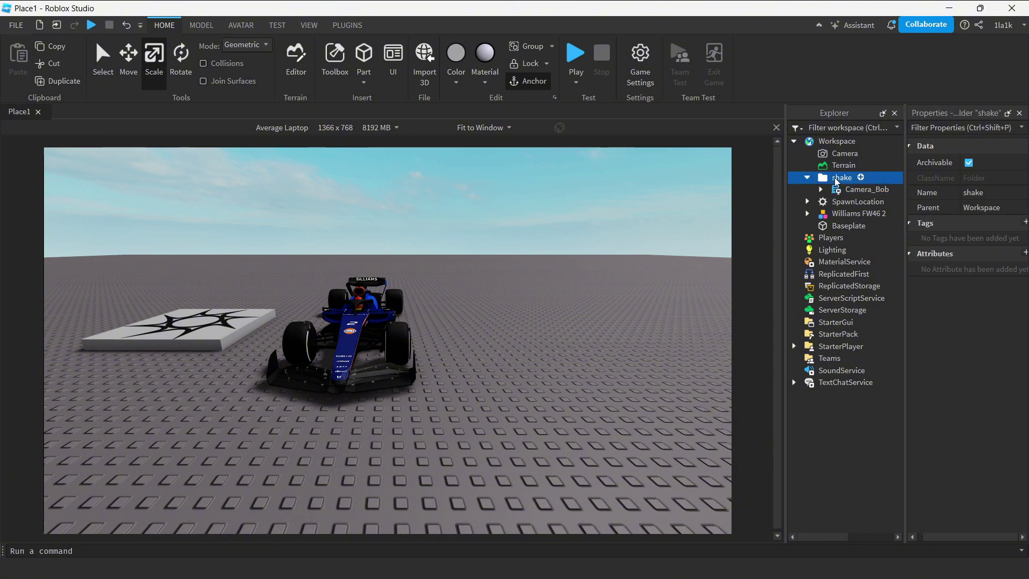
drag(832, 183, 867, 262)
click(822, 333)
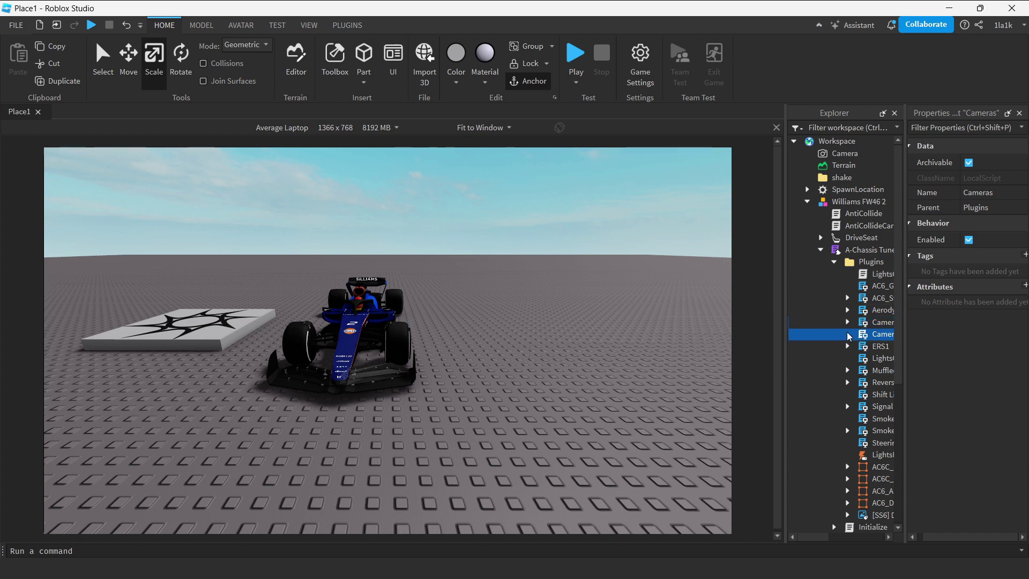
drag(813, 537, 821, 537)
click(536, 157)
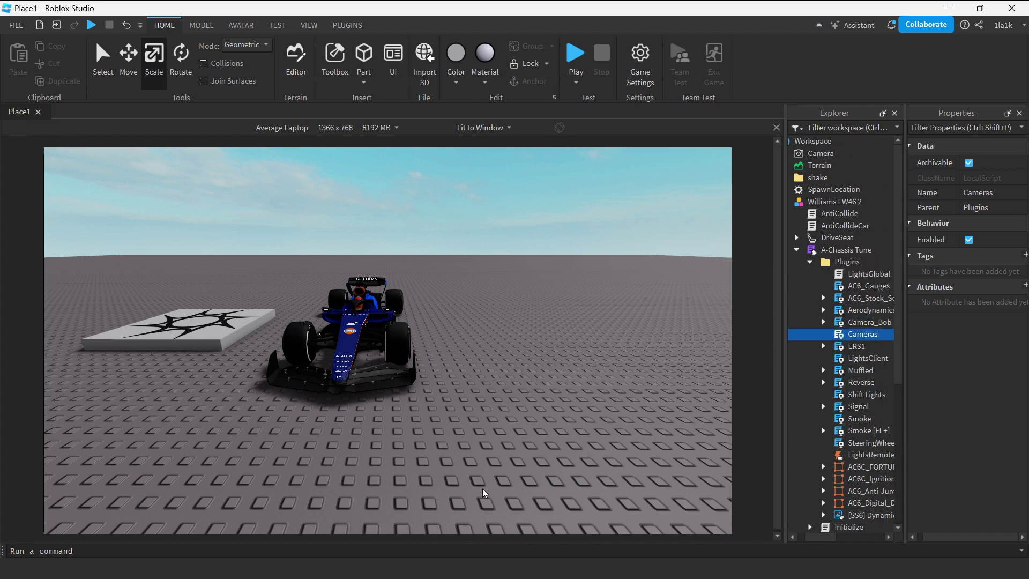
- Start a new play test, close the plugin panel and seat the avatar in the Williams car
click(571, 57)
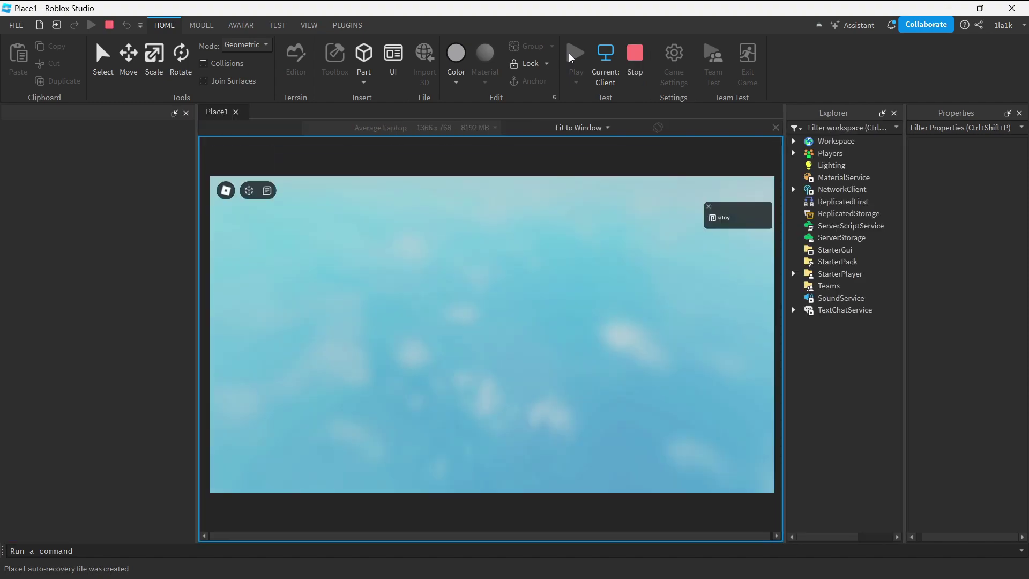
click(186, 113)
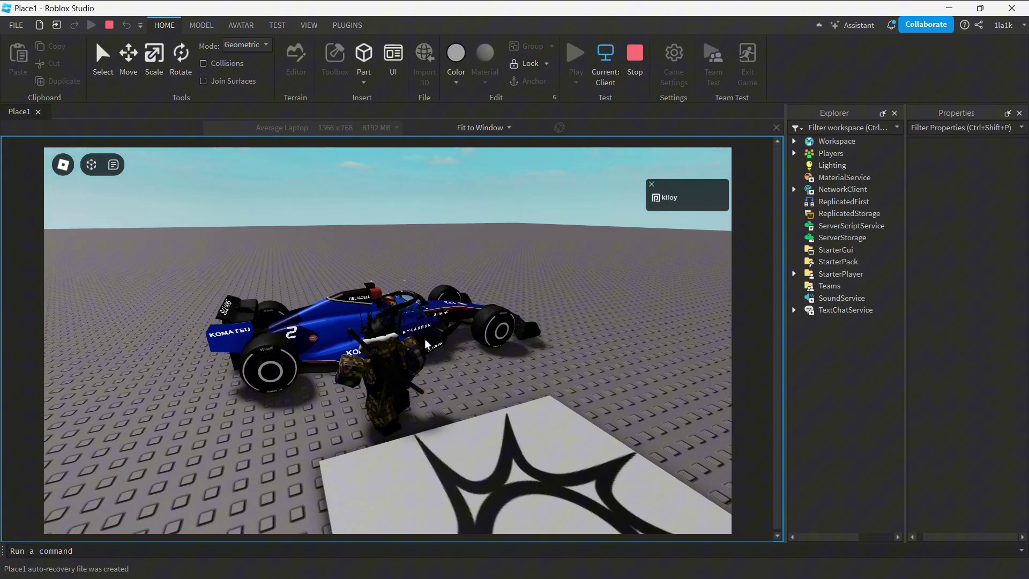
key(w)
right_drag(417, 372, 535, 351)
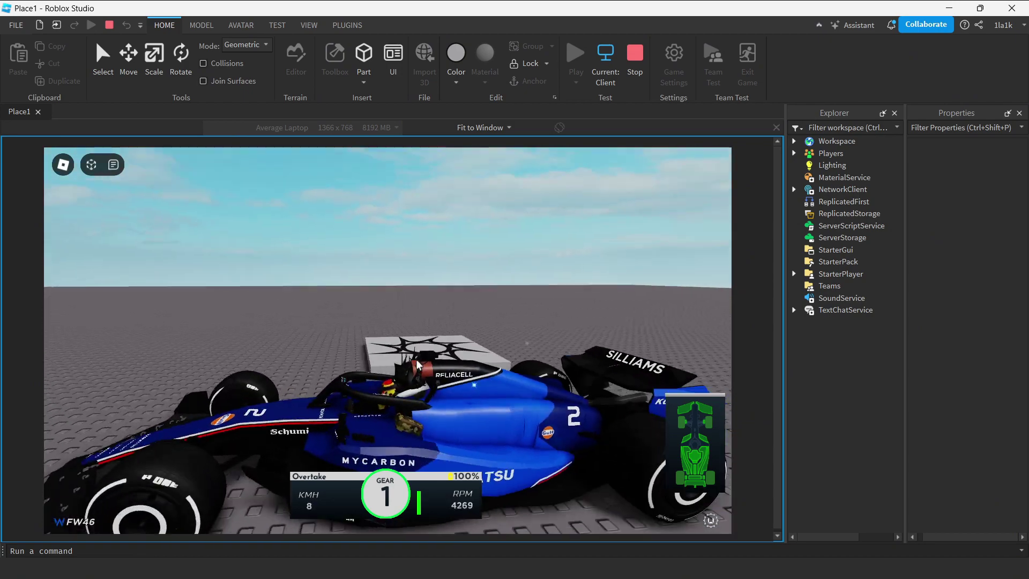
- Drive the car around the baseplate, braking and accelerating, to check the camera shake from behind
scroll(416, 365, down, 4)
right_drag(416, 365, 474, 367)
key(d)
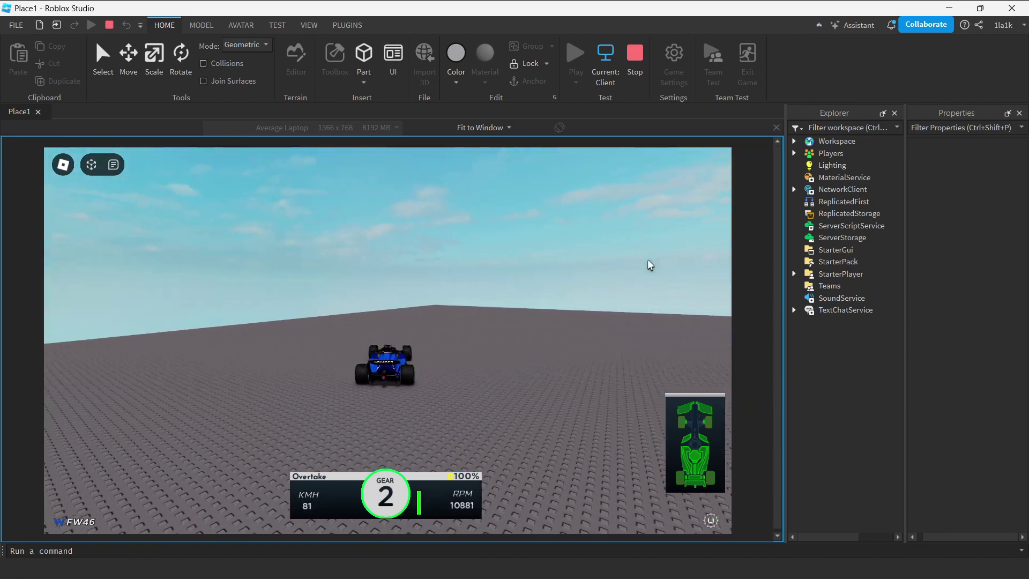
key(s)
key(w)
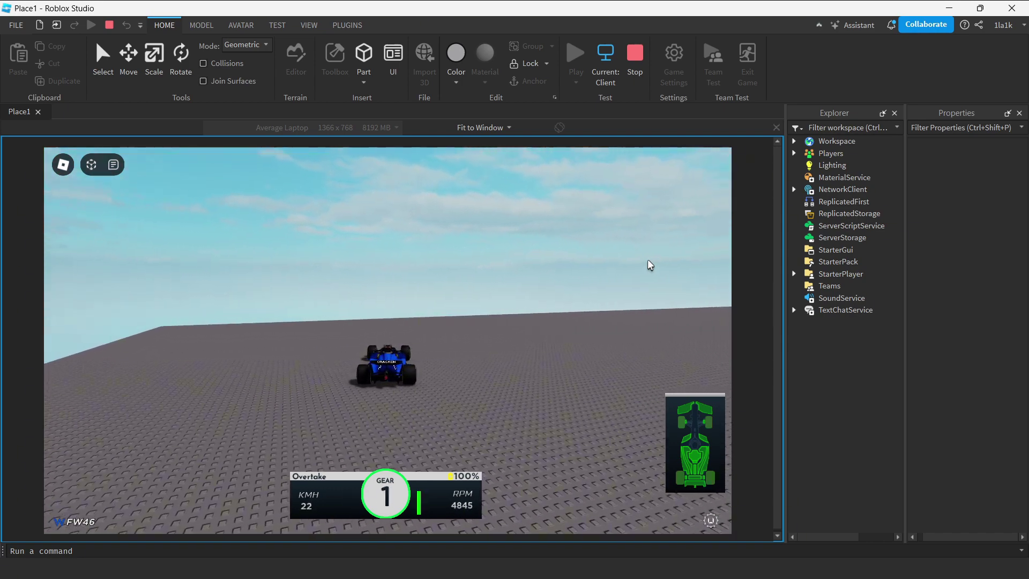
key(w)
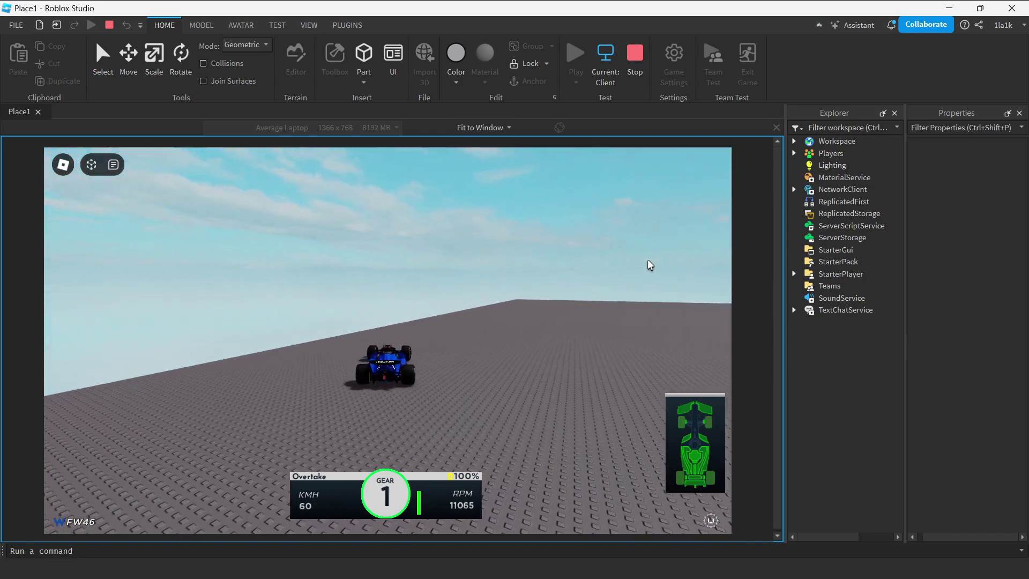
key(w)
key(w)
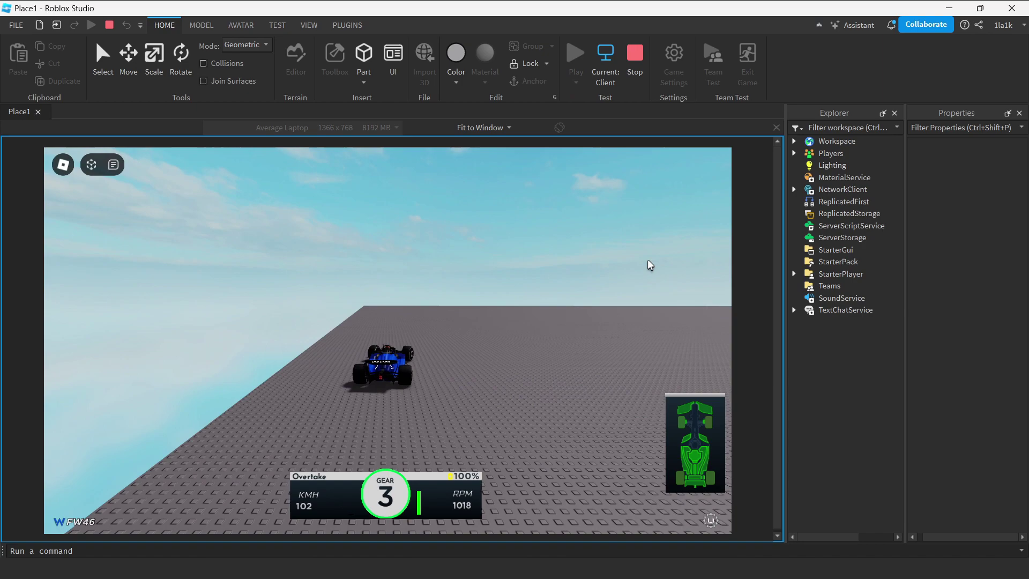